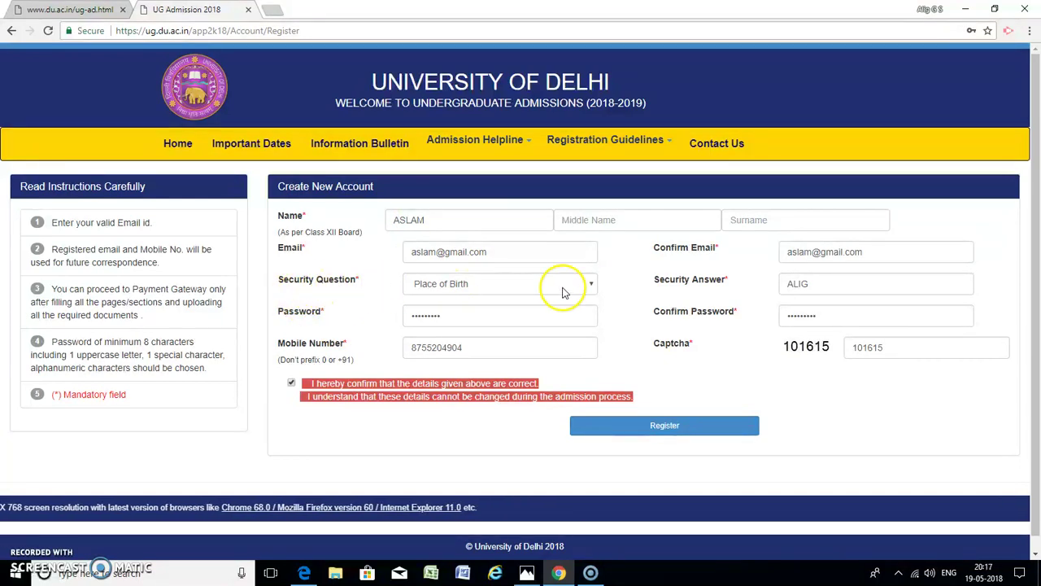
click(590, 284)
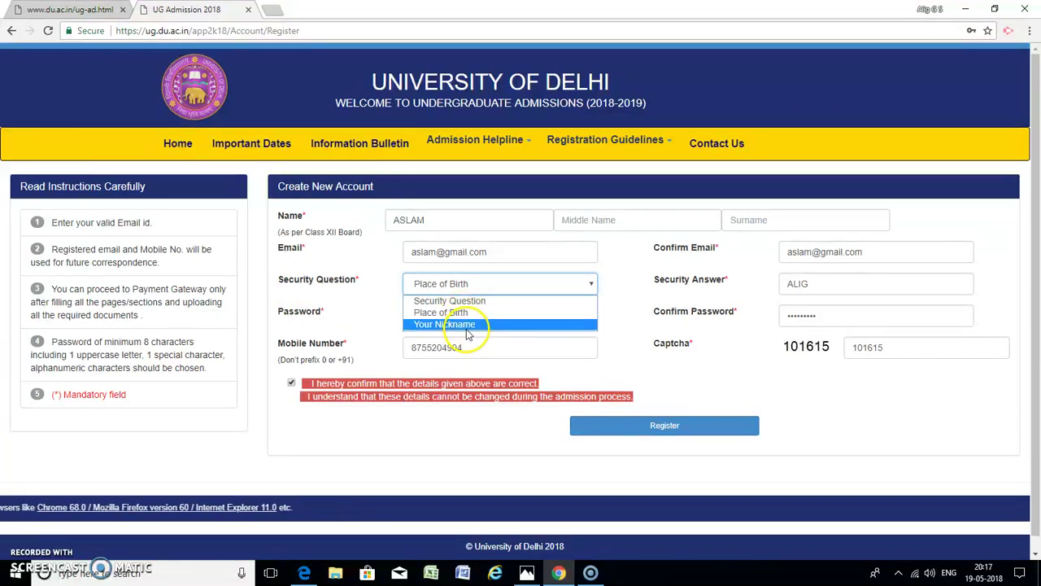
click(589, 284)
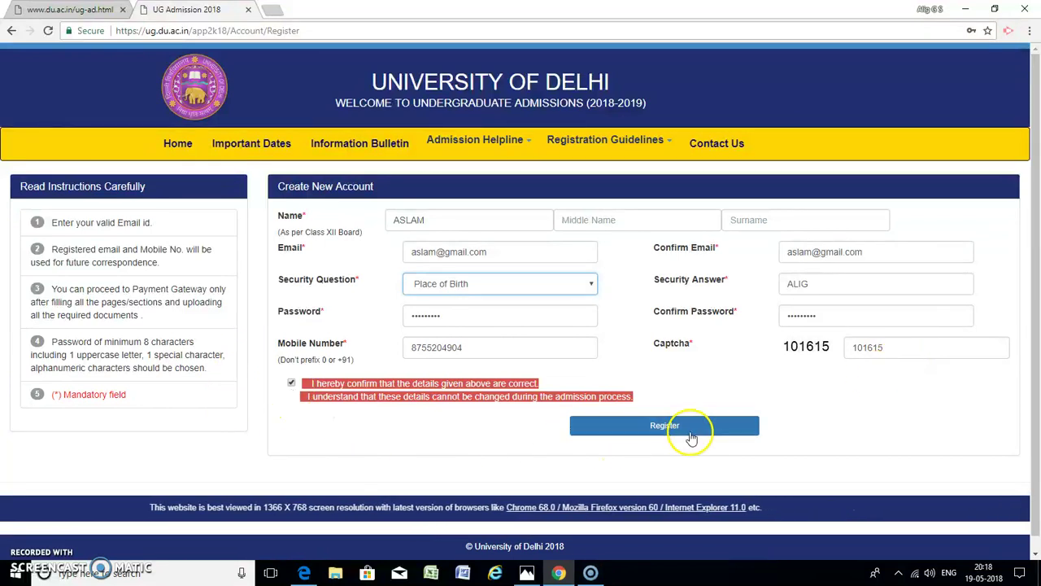
Submit the new account registration, let the browser save the password, and return to the portal home page.
click(658, 429)
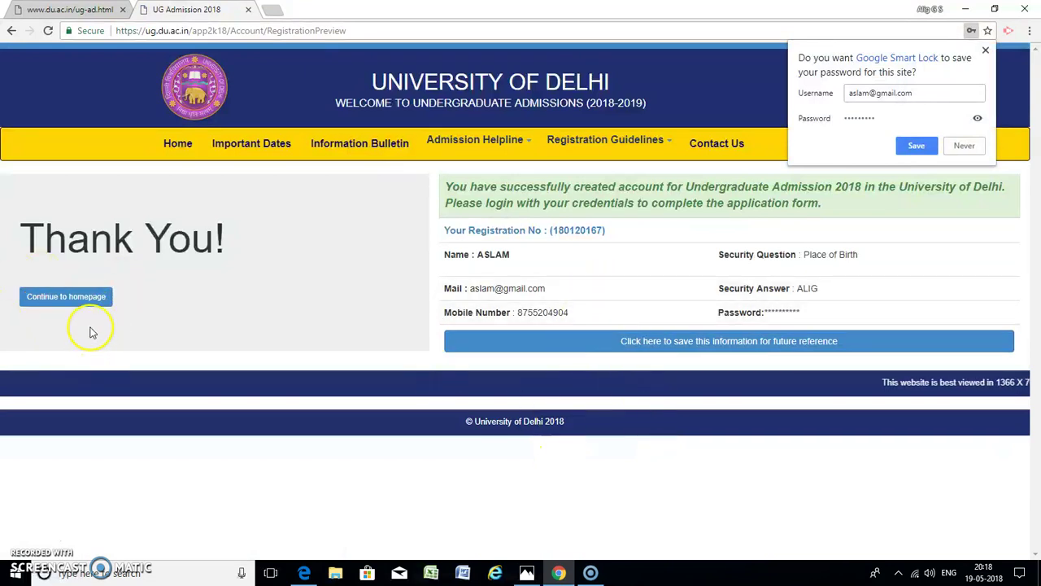
click(915, 146)
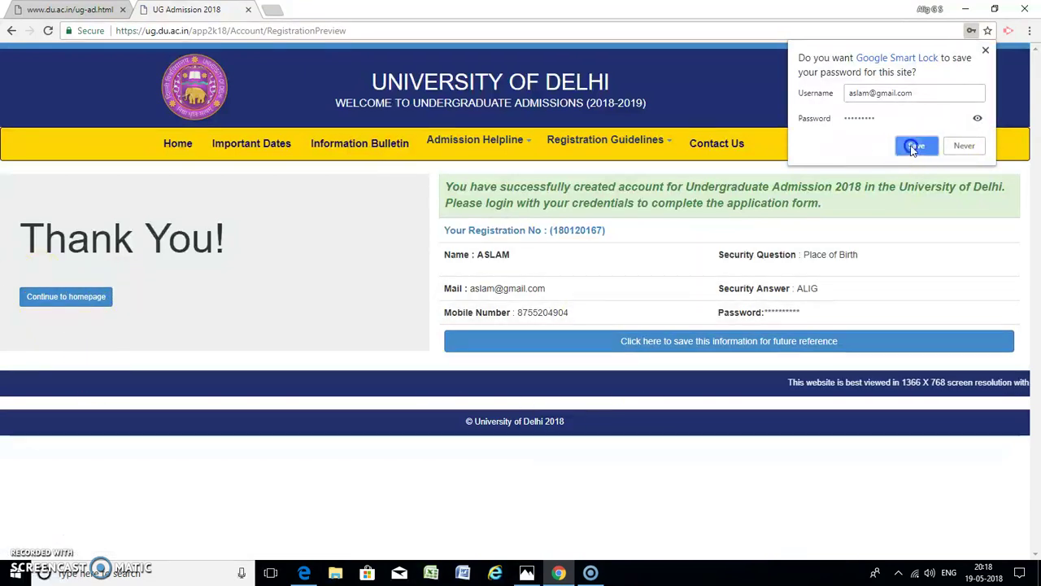
click(61, 297)
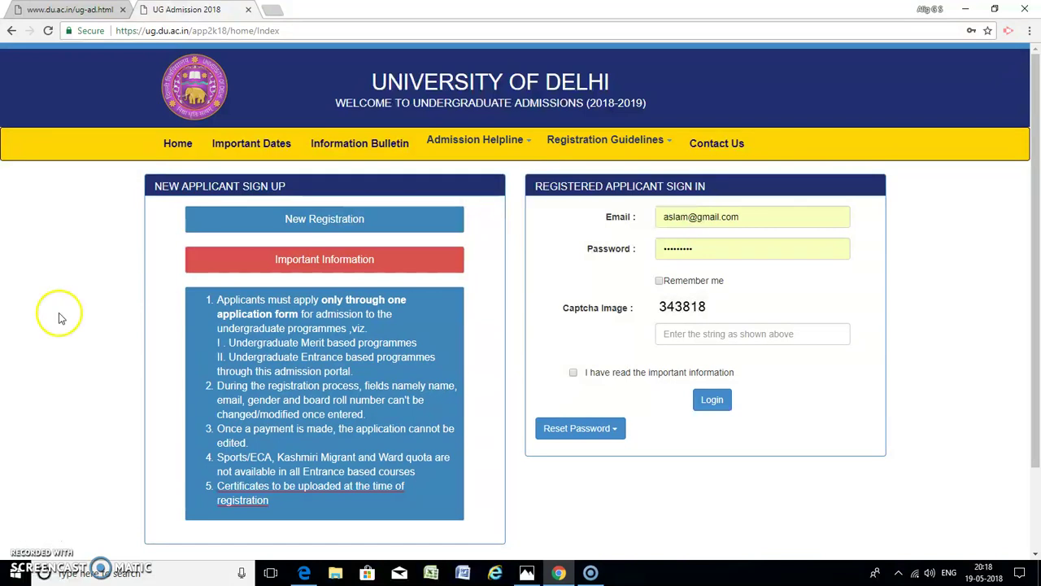
Fill the sign-in email with the saved address and re-enter the account password.
click(744, 218)
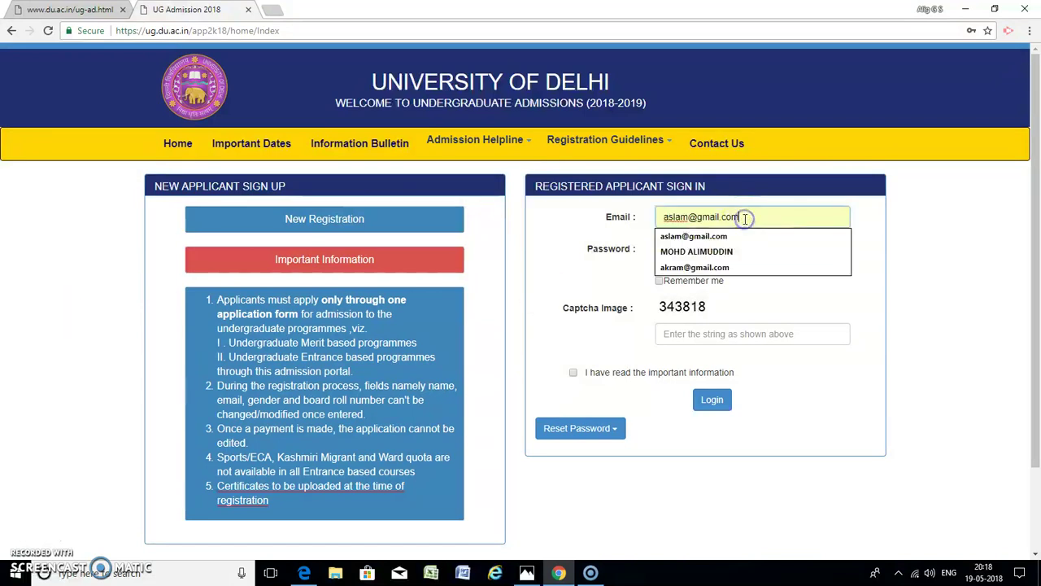
key(BackSpace)
key(BackSpace)
key(BackSpace)
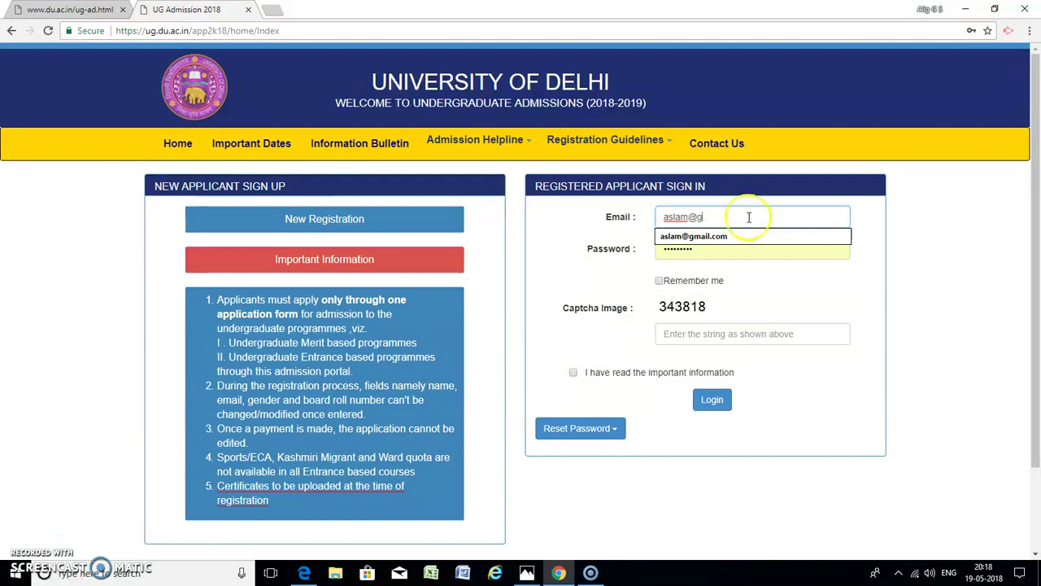
click(701, 237)
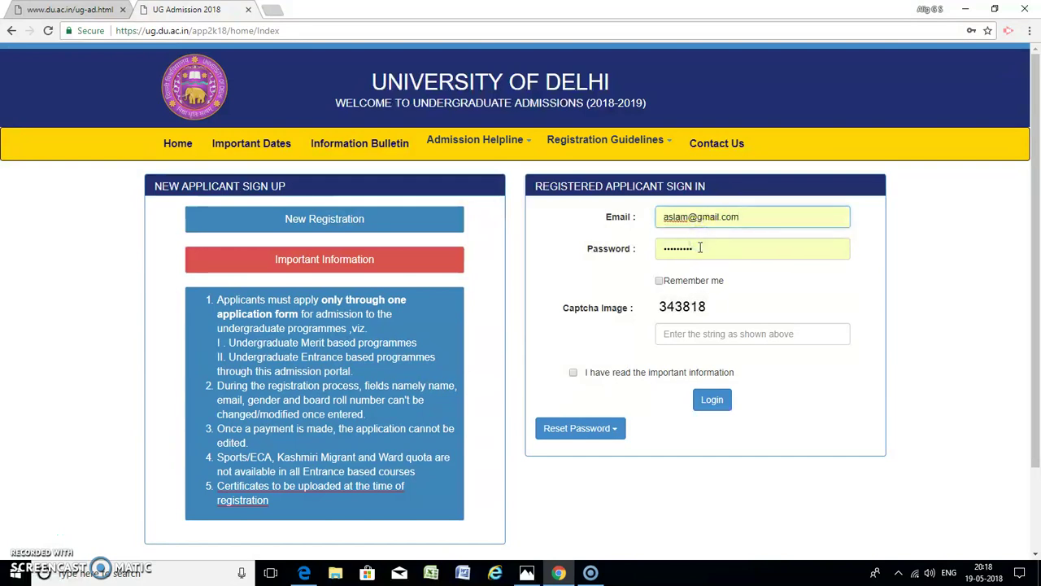
click(700, 248)
key(BackSpace)
key(BackSpace)
key(BackSpace)
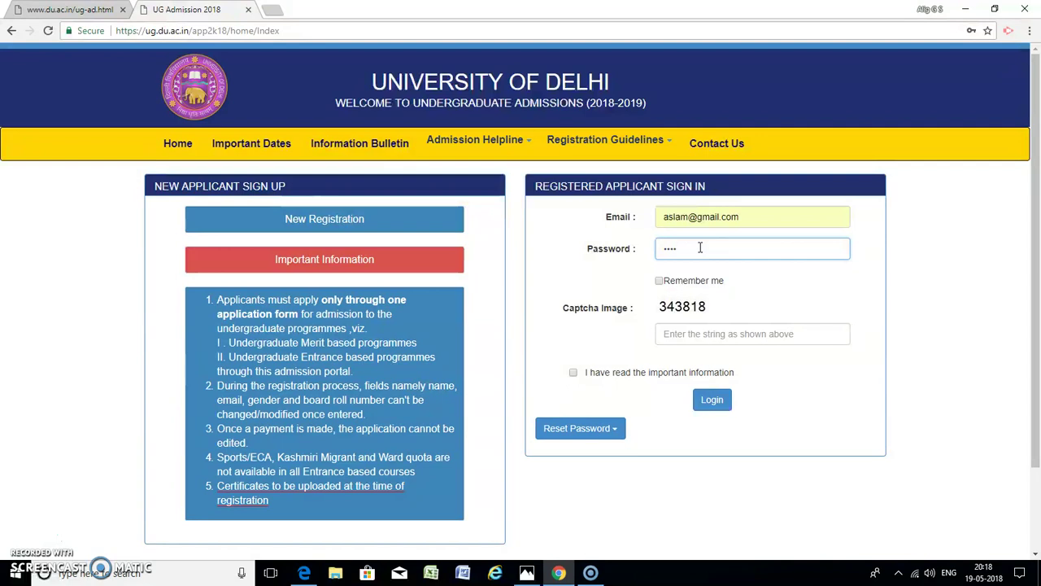
click(700, 248)
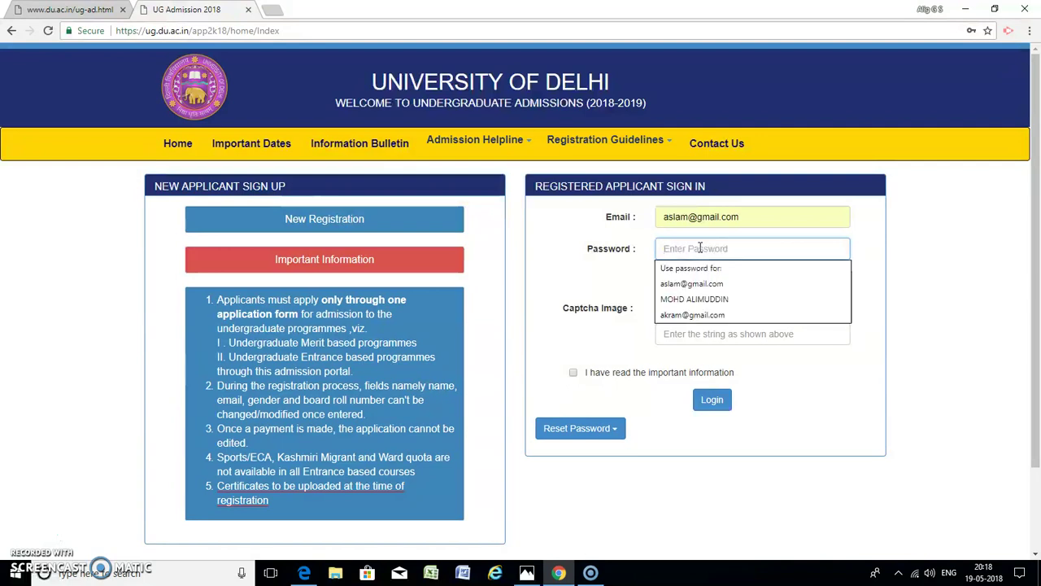
text(aa)
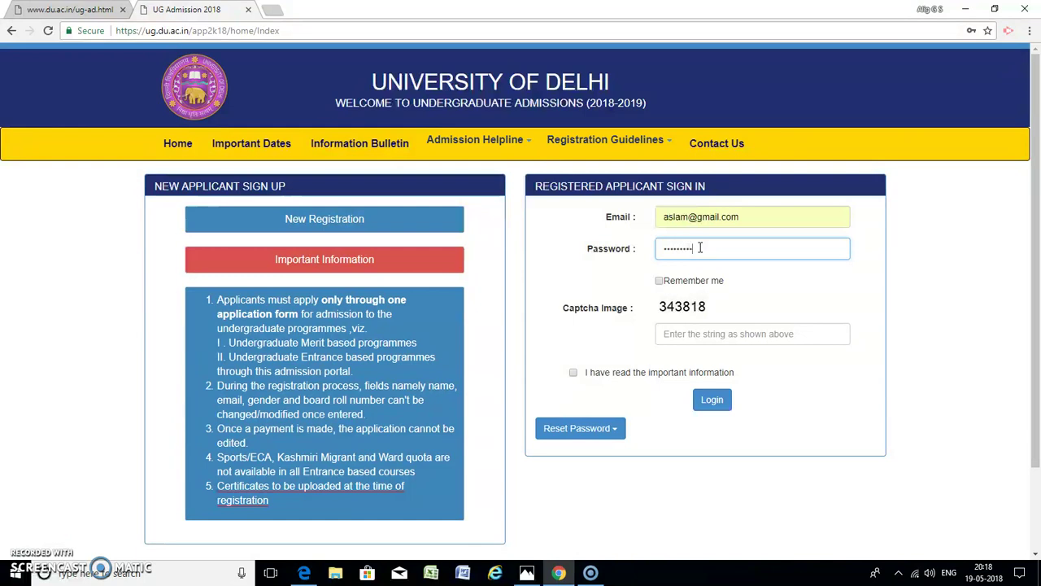
Enter the captcha, confirm the important information has been read, and log in.
click(670, 333)
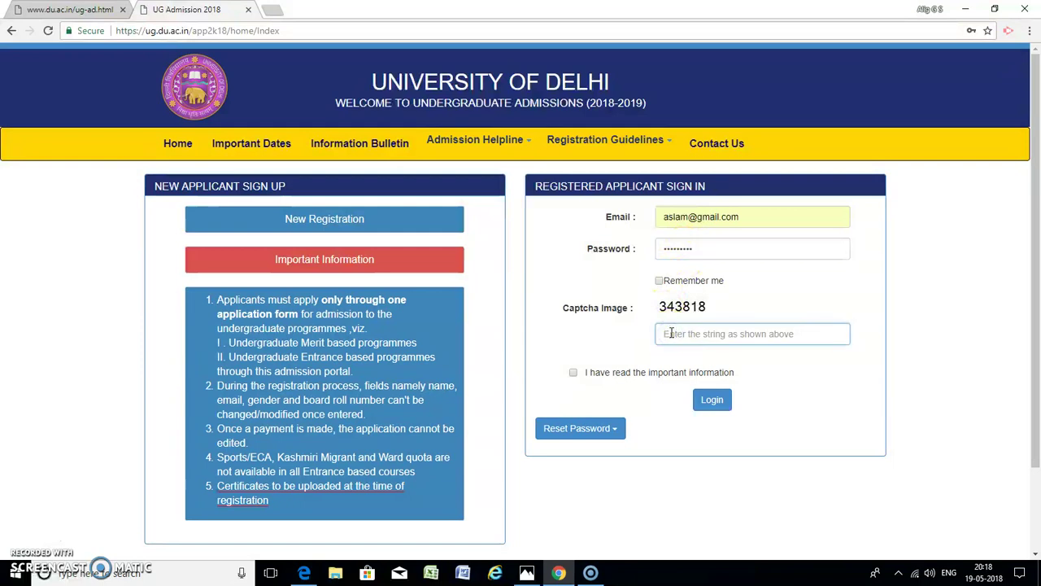
text(343818)
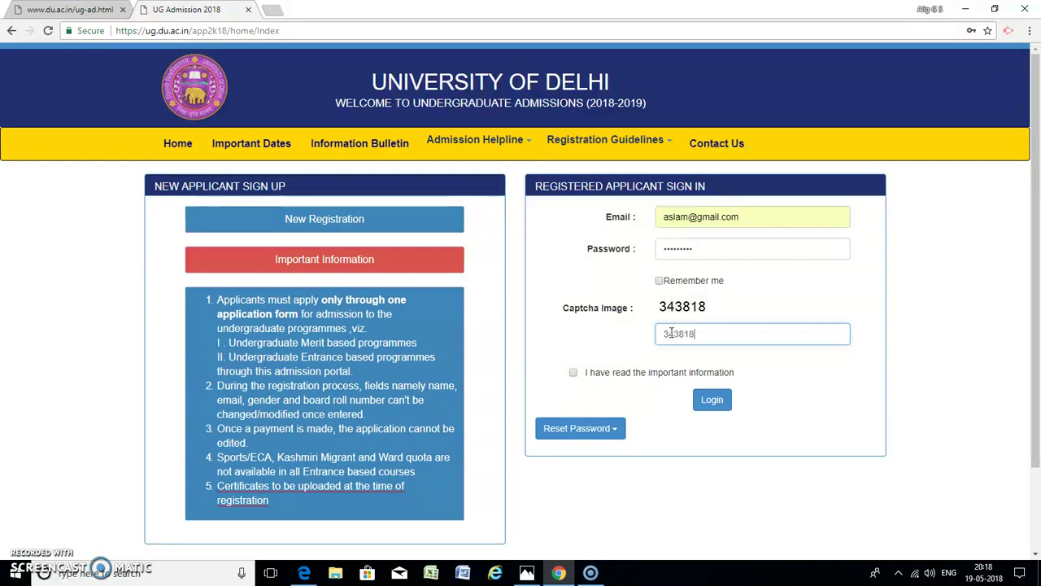
click(573, 372)
click(714, 402)
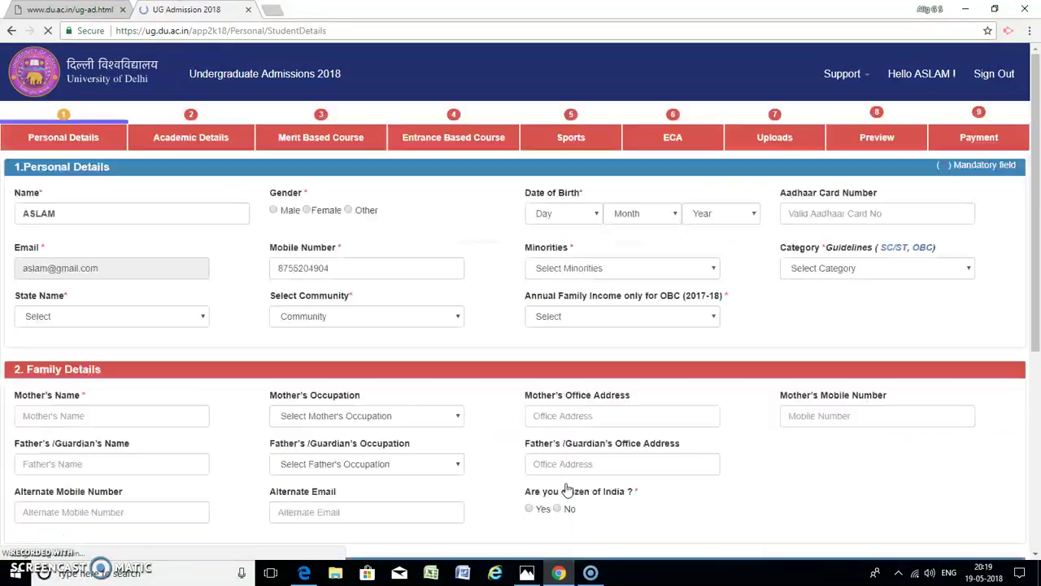
click(143, 62)
click(126, 259)
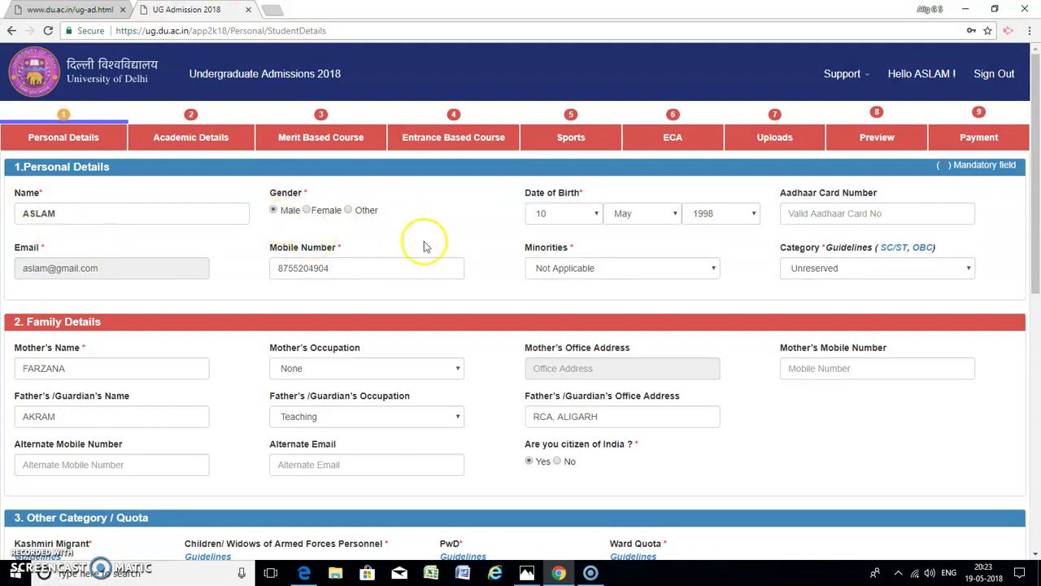
click(597, 214)
click(597, 215)
click(676, 214)
click(676, 215)
click(756, 214)
click(756, 214)
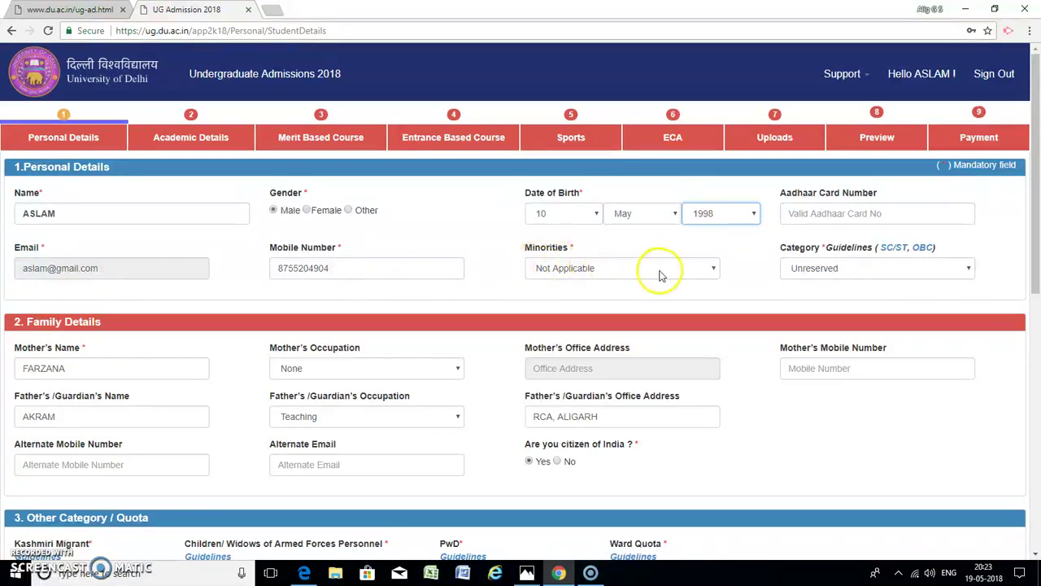
Keep minority status Not Applicable and category Unreserved.
click(714, 269)
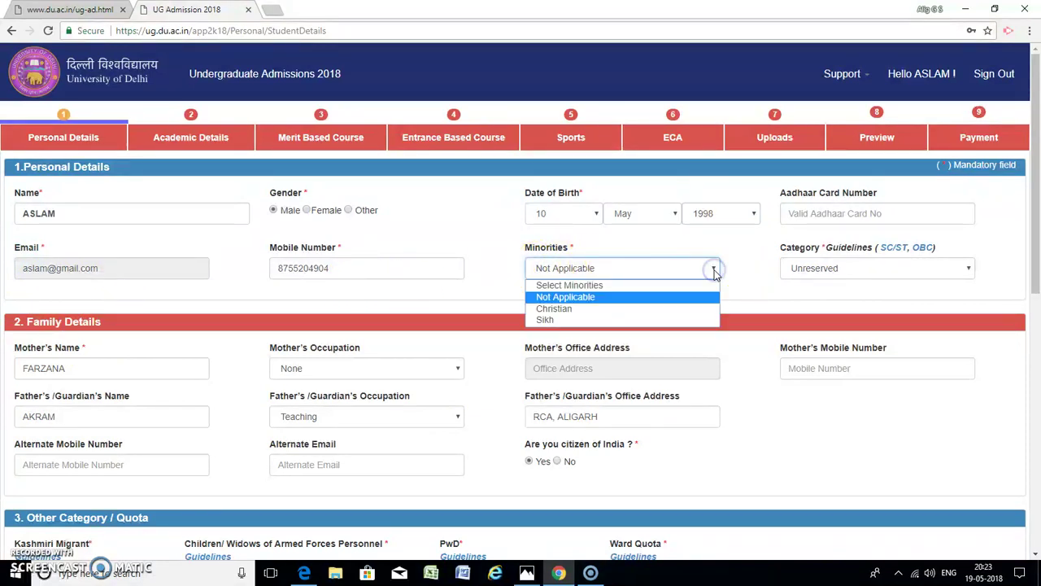
click(714, 271)
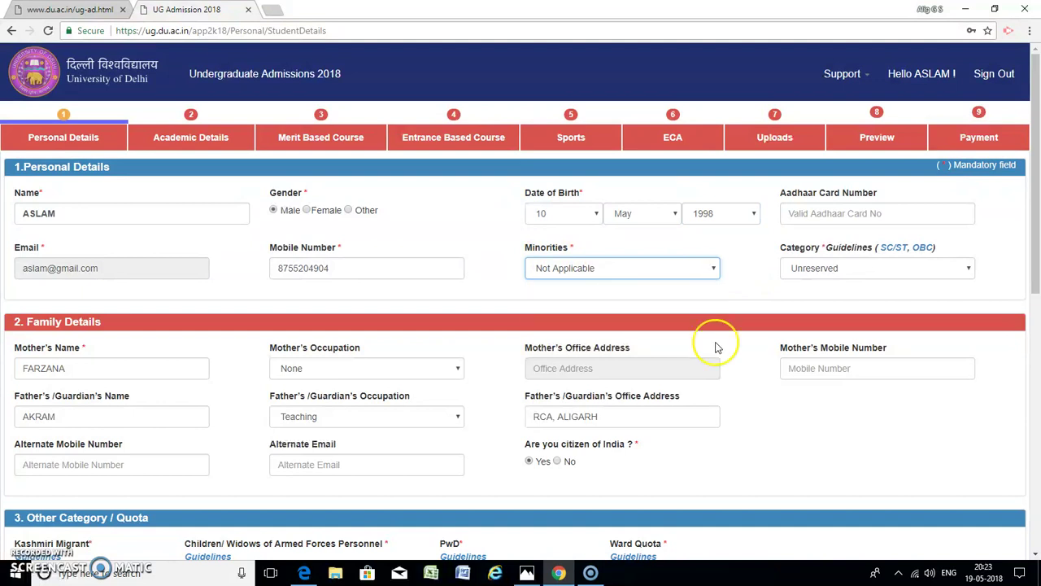
click(968, 269)
click(970, 271)
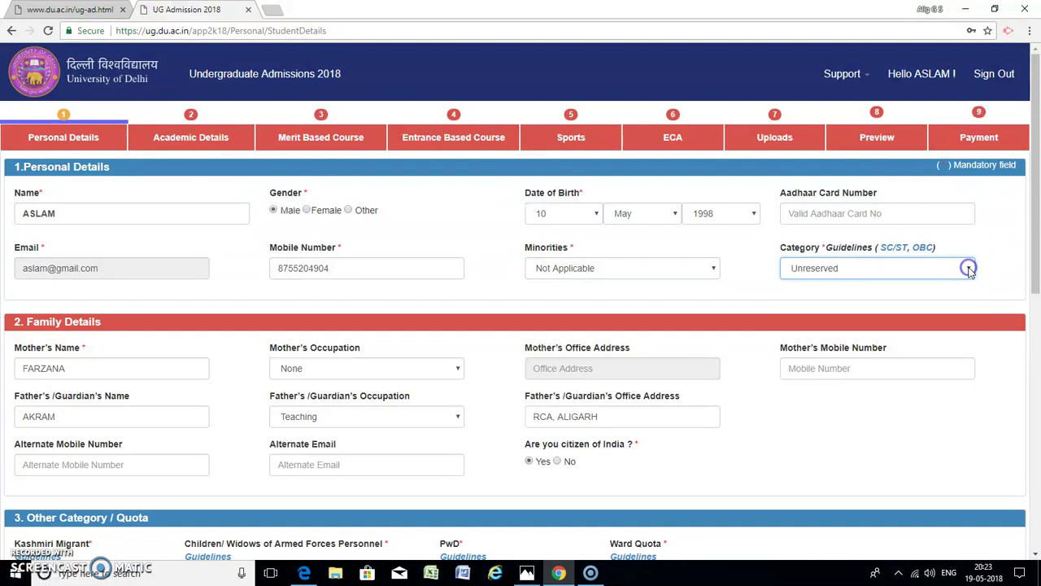
scroll(249, 396, down, 3)
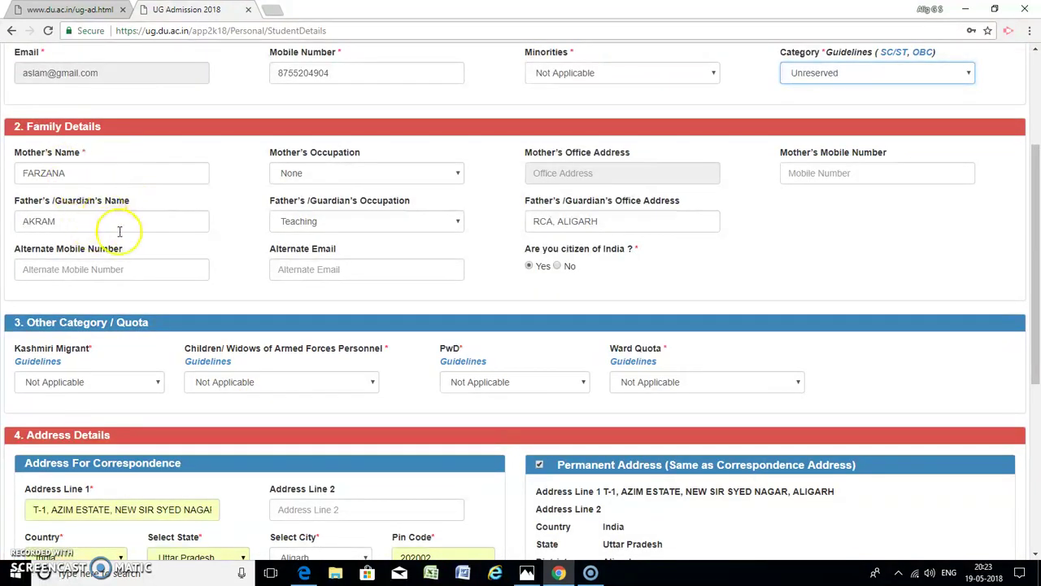
Confirm mother's occupation as None and father's occupation as Teaching.
click(459, 176)
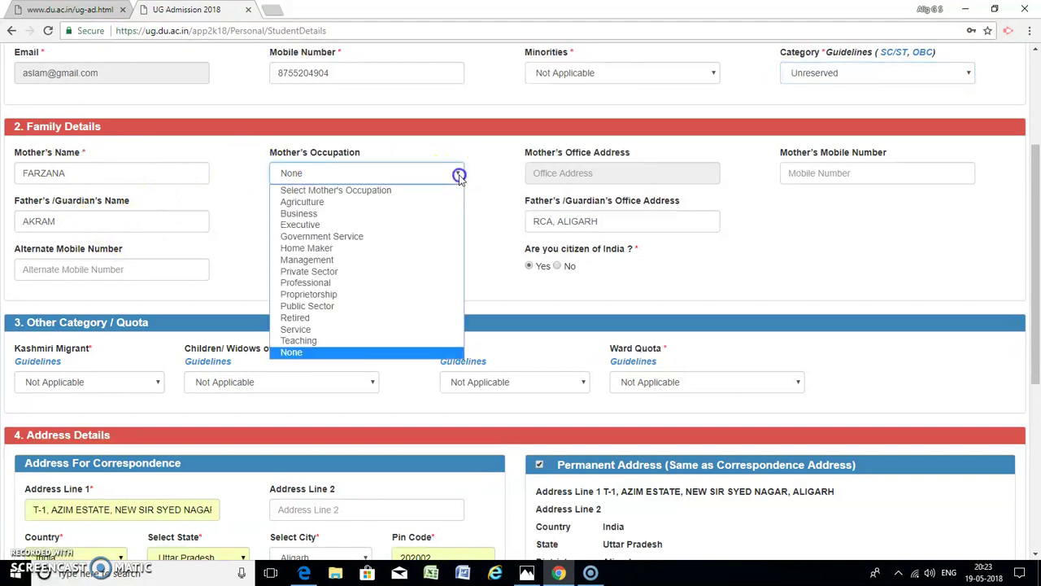
click(459, 176)
click(458, 223)
click(459, 223)
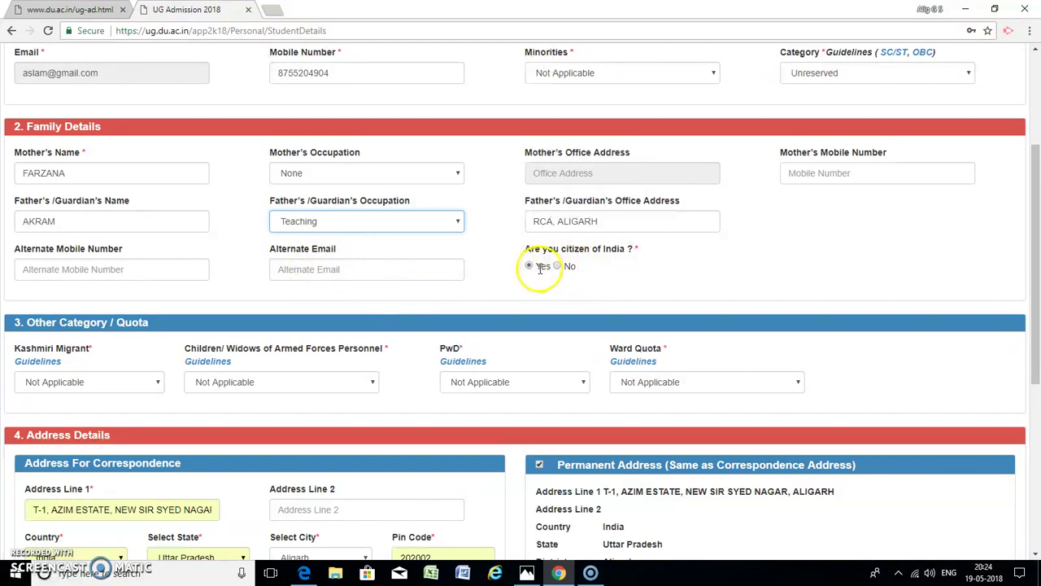
Confirm Not Applicable for the Kashmiri Migrant and armed forces quotas.
scroll(171, 400, down, 2)
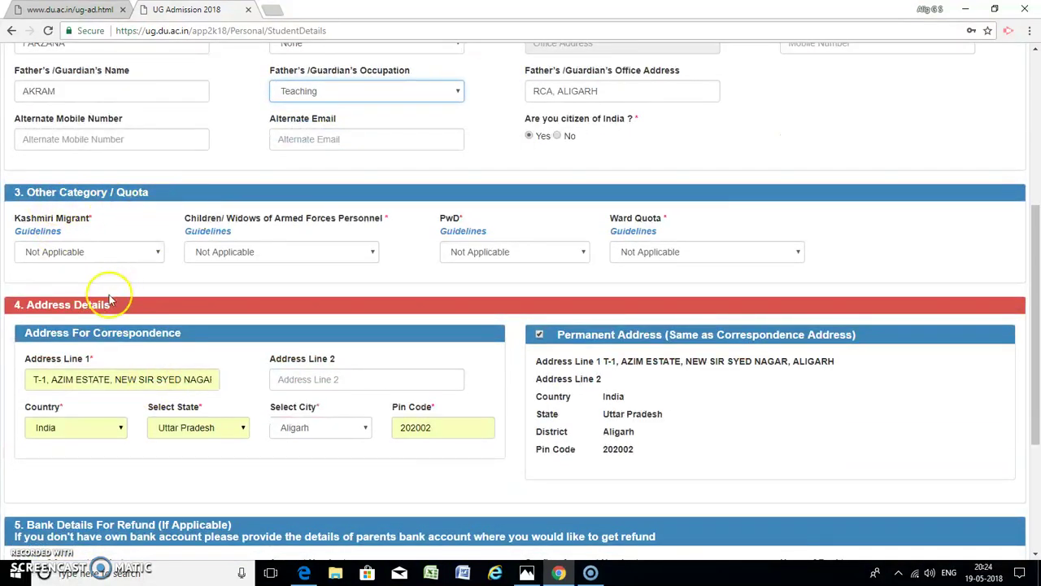
click(159, 253)
click(159, 254)
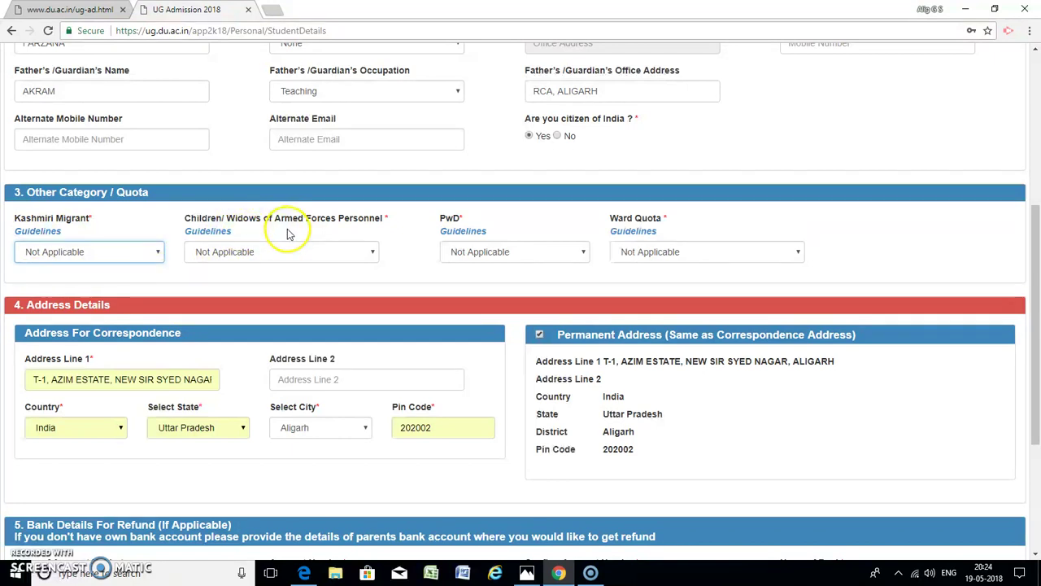
click(373, 252)
click(372, 252)
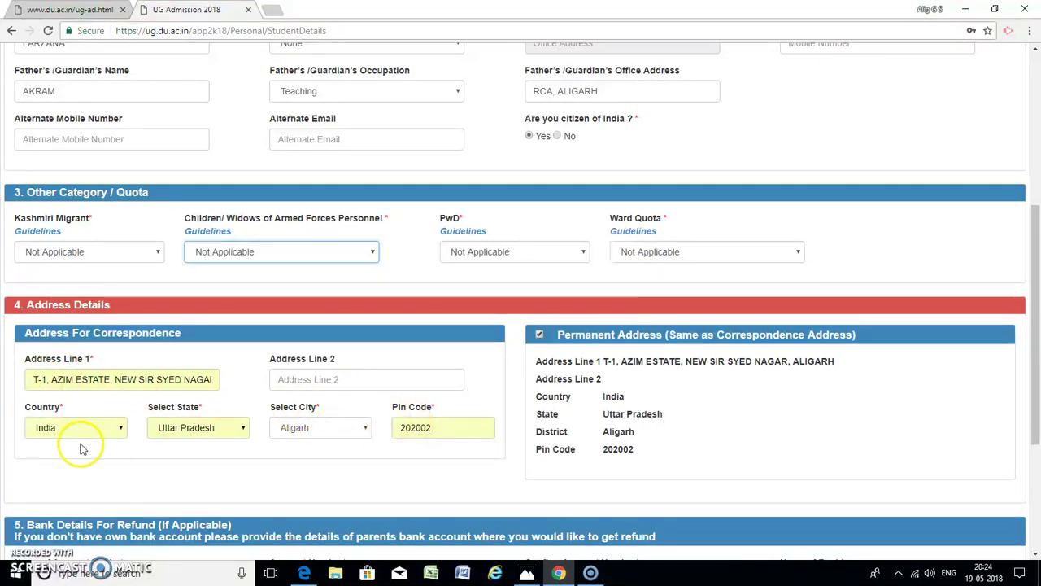
Confirm Aligarh as the correspondence city and submit the personal details form.
click(364, 429)
click(364, 428)
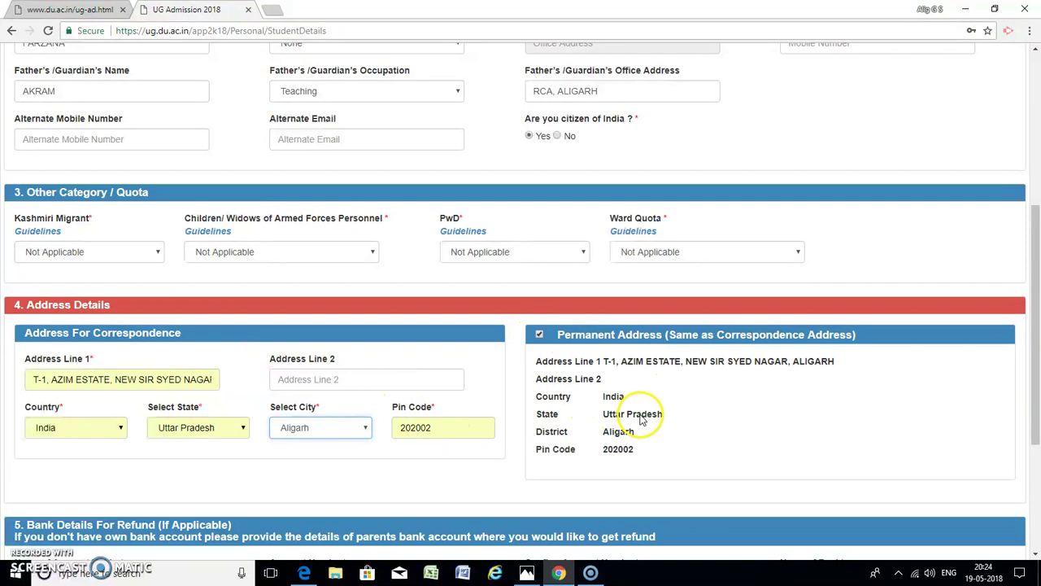
scroll(418, 418, down, 3)
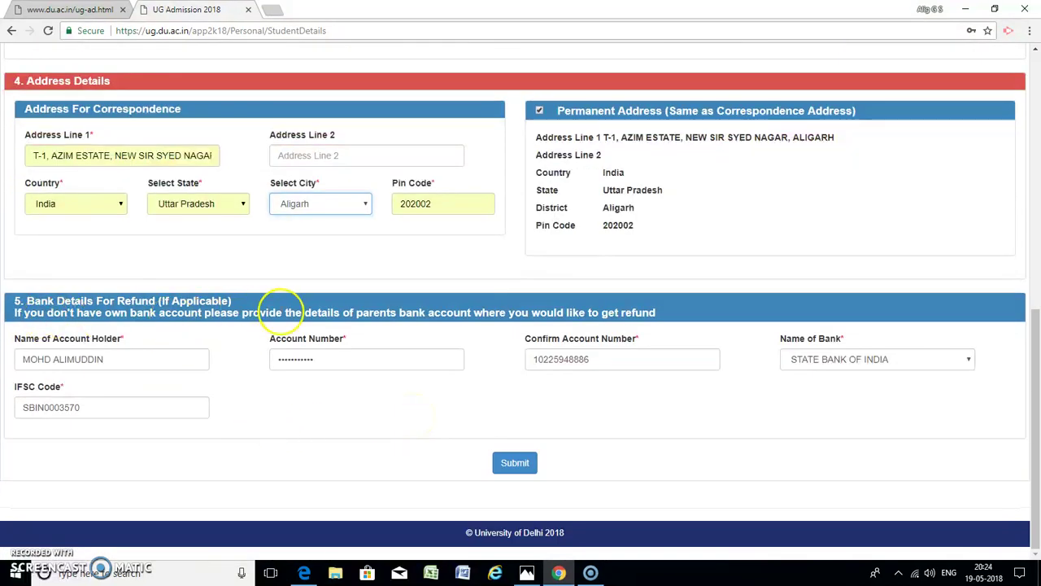
click(514, 465)
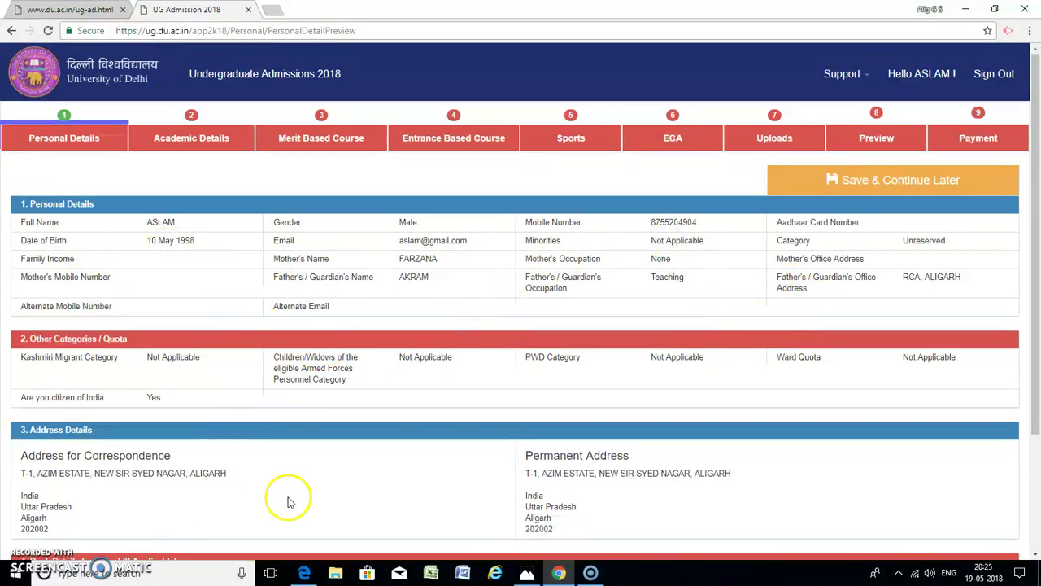
Scroll through the Personal Details preview, then continue to the Academic Details form.
scroll(273, 489, down, 2)
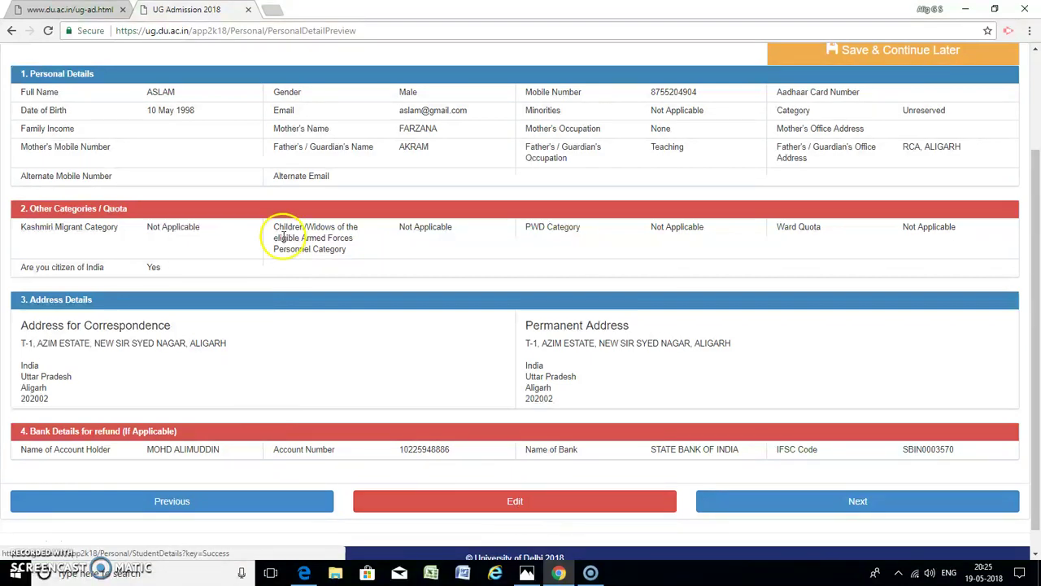
scroll(307, 326, up, 1)
scroll(306, 342, up, 3)
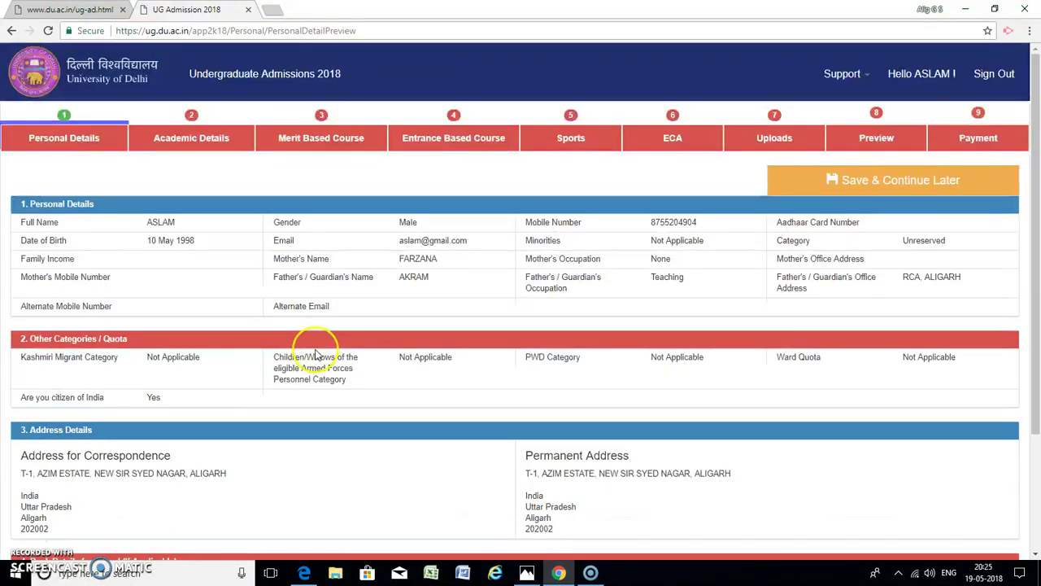
scroll(651, 423, down, 4)
click(810, 479)
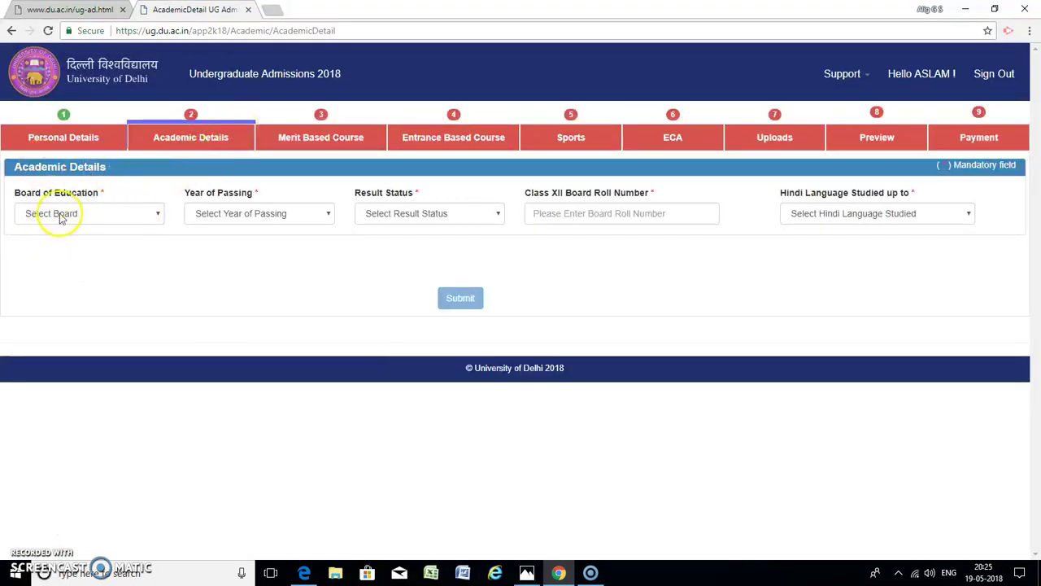
Set board to Aligarh Muslim University, year of passing 2018, and result status Awaited.
click(159, 213)
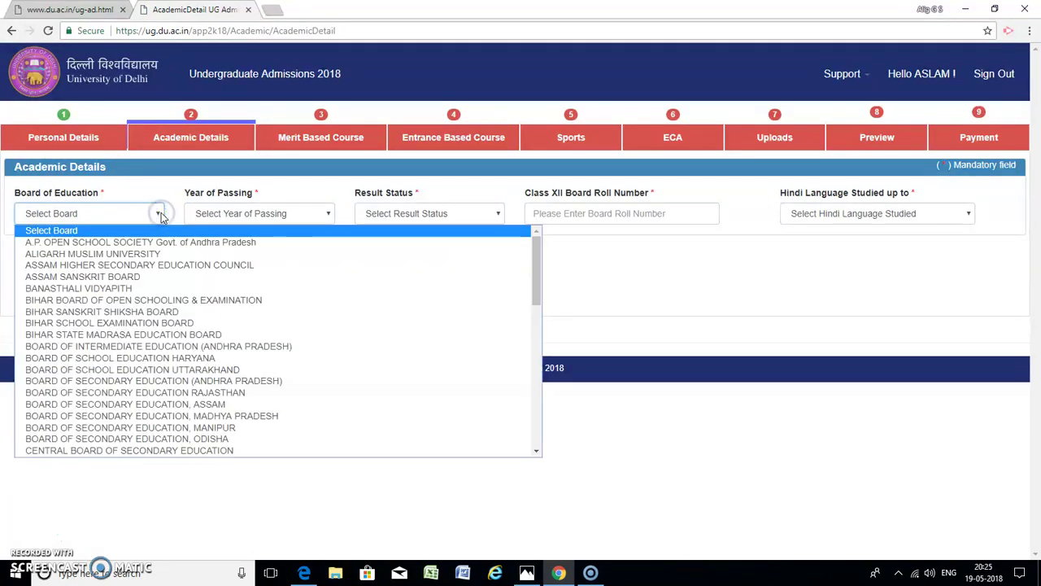
click(152, 254)
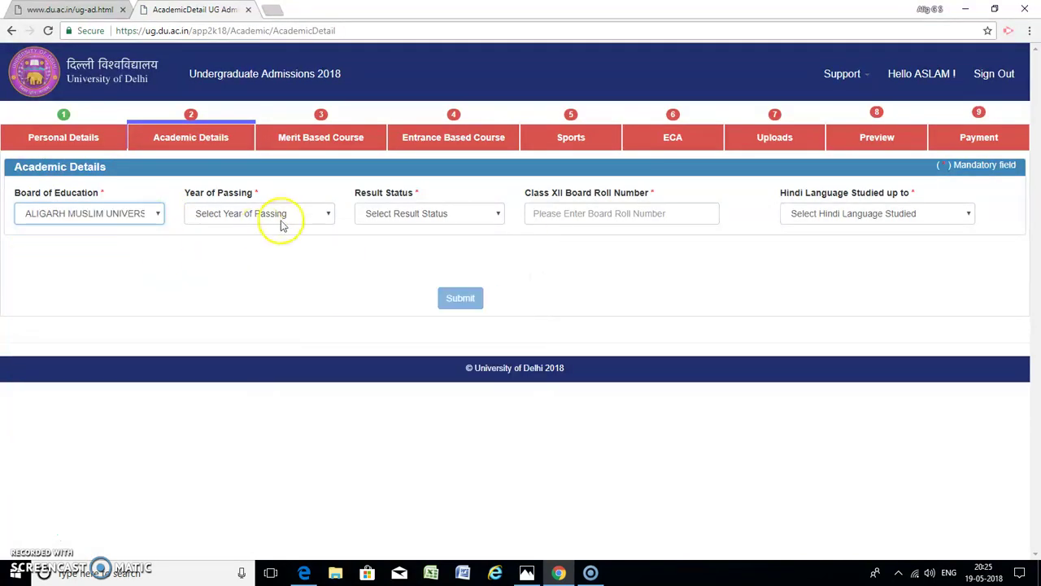
click(330, 213)
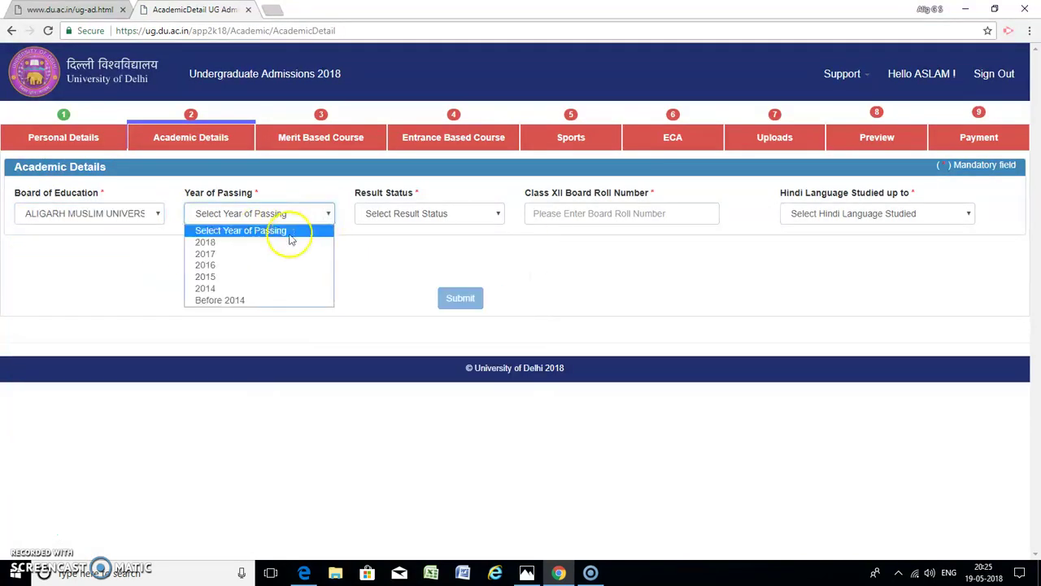
click(241, 242)
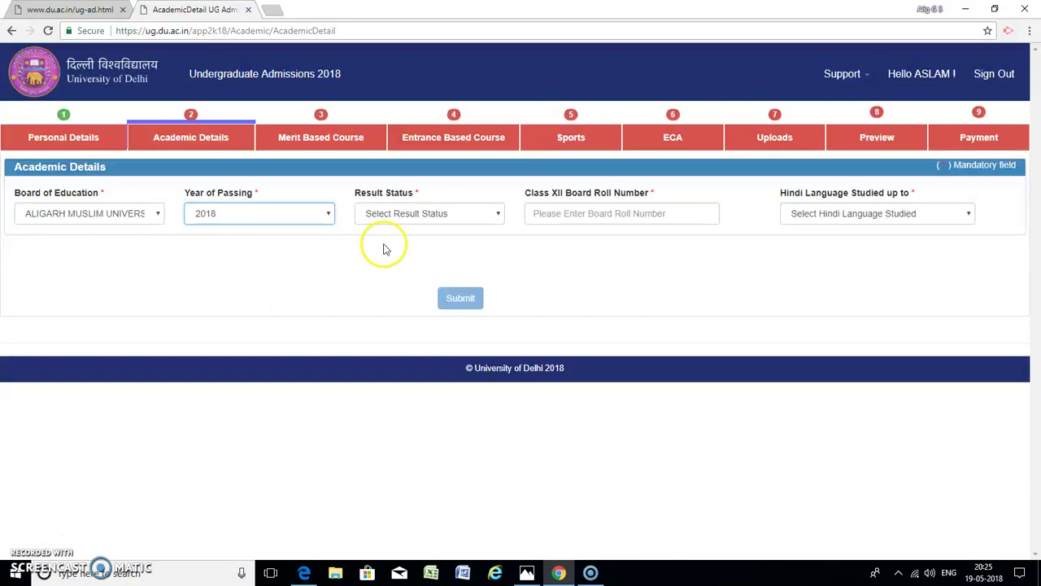
click(499, 214)
click(391, 255)
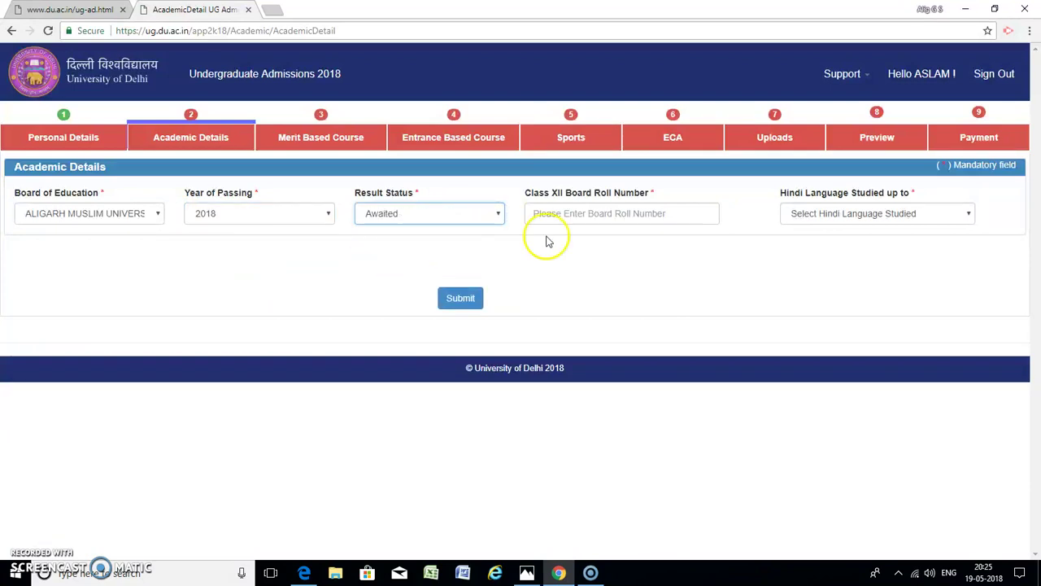
Enter the roll number, choose Hindi up to Class VIII, agree to the marksheet declaration, and submit.
click(543, 213)
text(66554467)
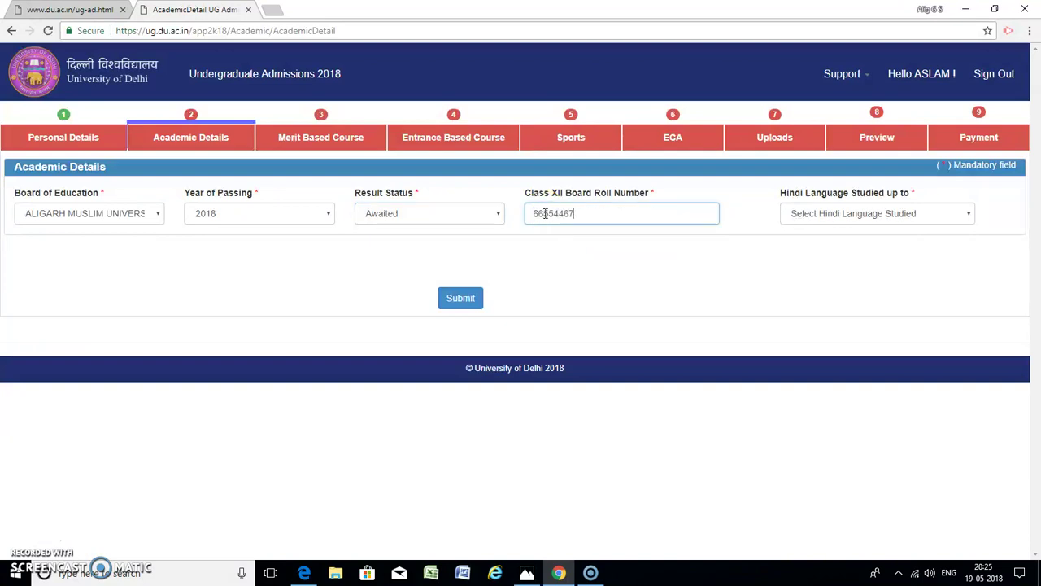
click(968, 214)
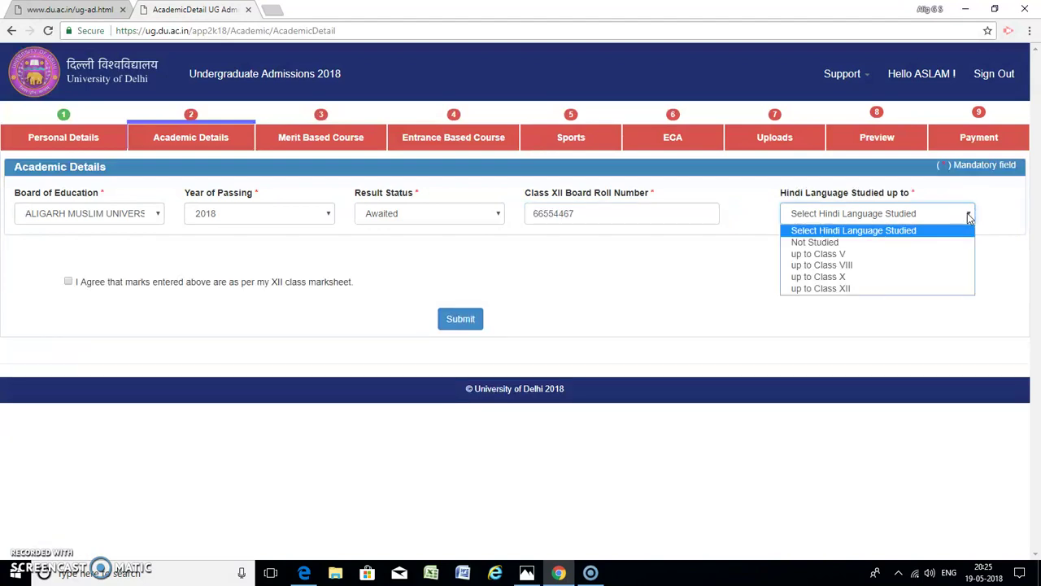
click(850, 266)
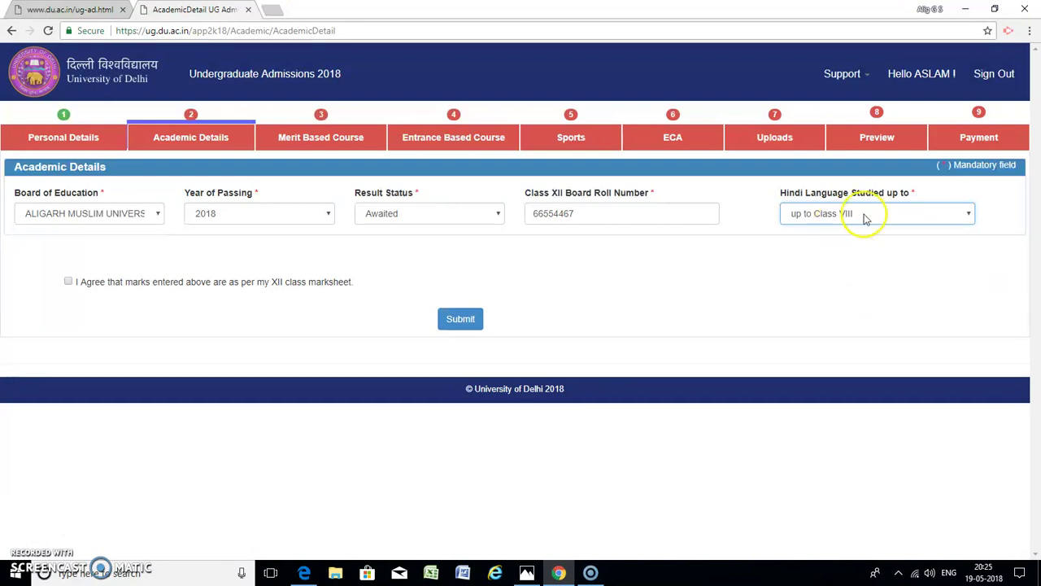
click(69, 283)
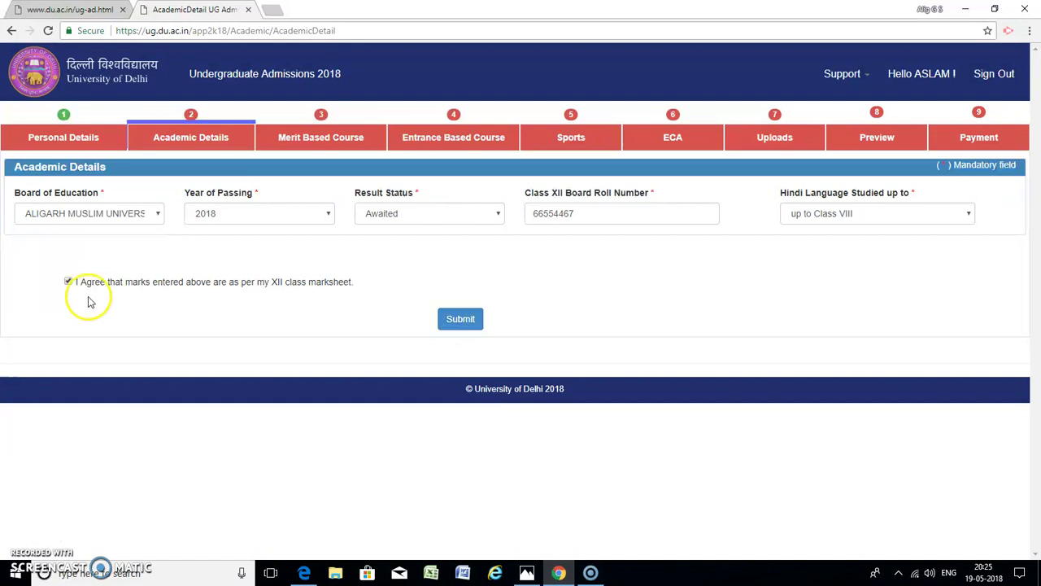
click(461, 319)
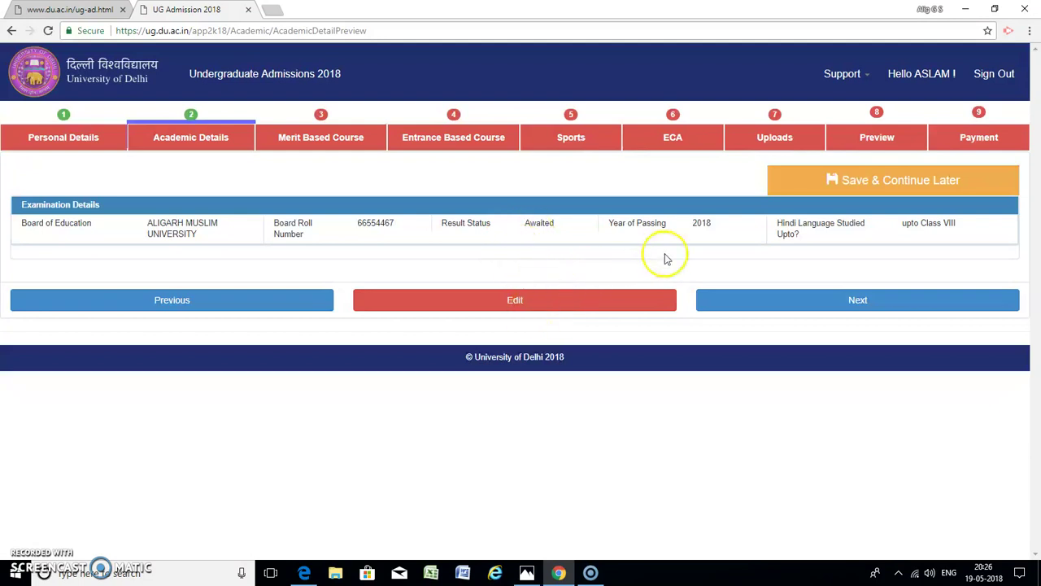
Answer Yes to merit-based courses, select B.A. (Hons.) Applied Psychology, and submit the choice.
click(858, 308)
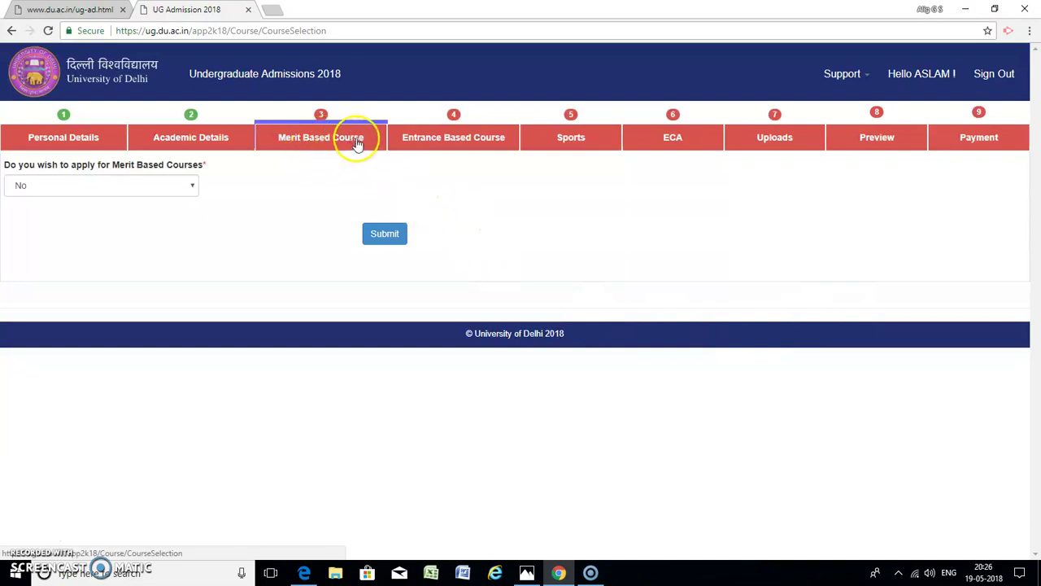
click(193, 186)
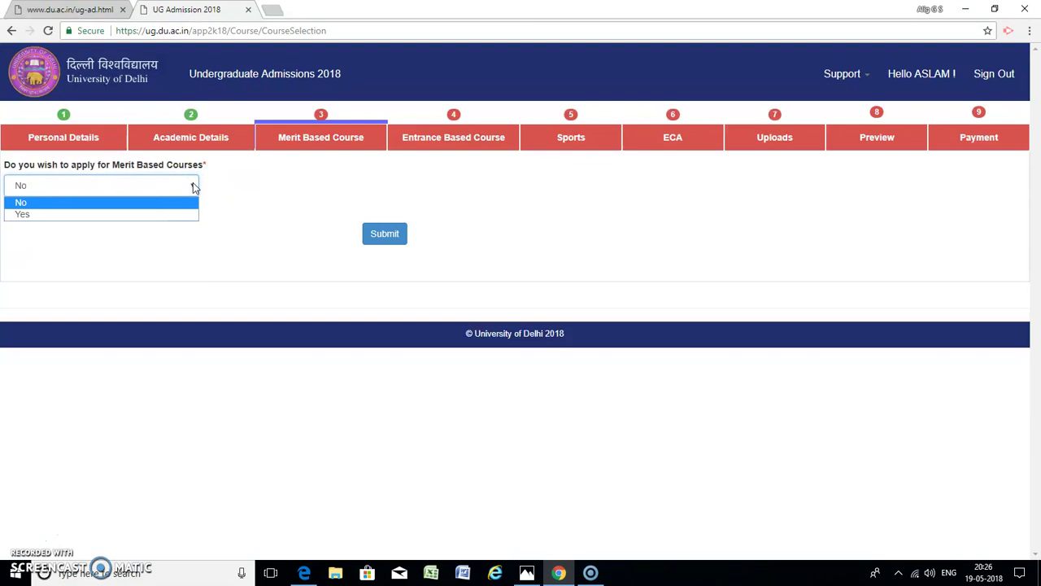
click(45, 214)
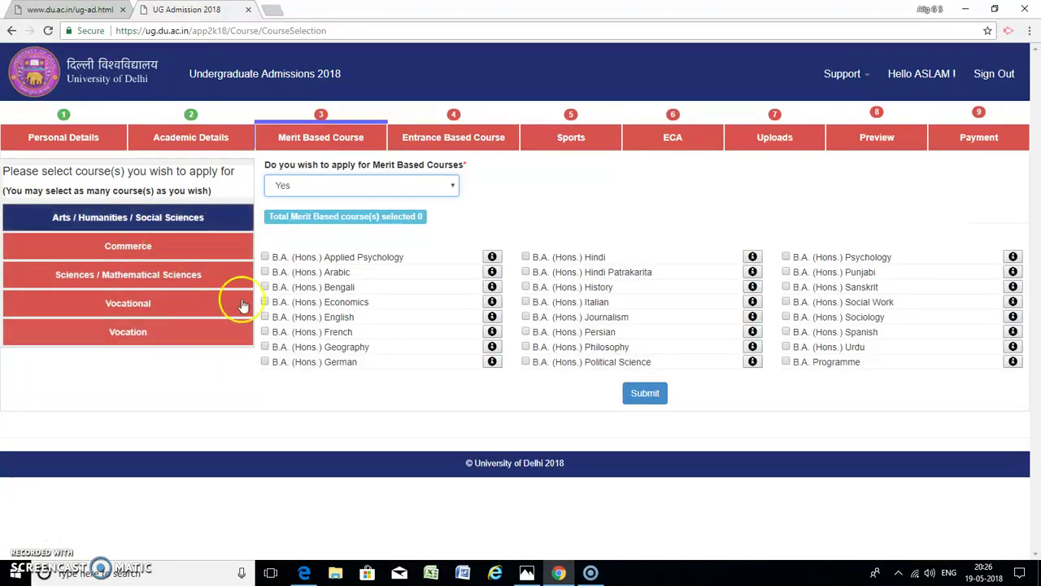
click(266, 257)
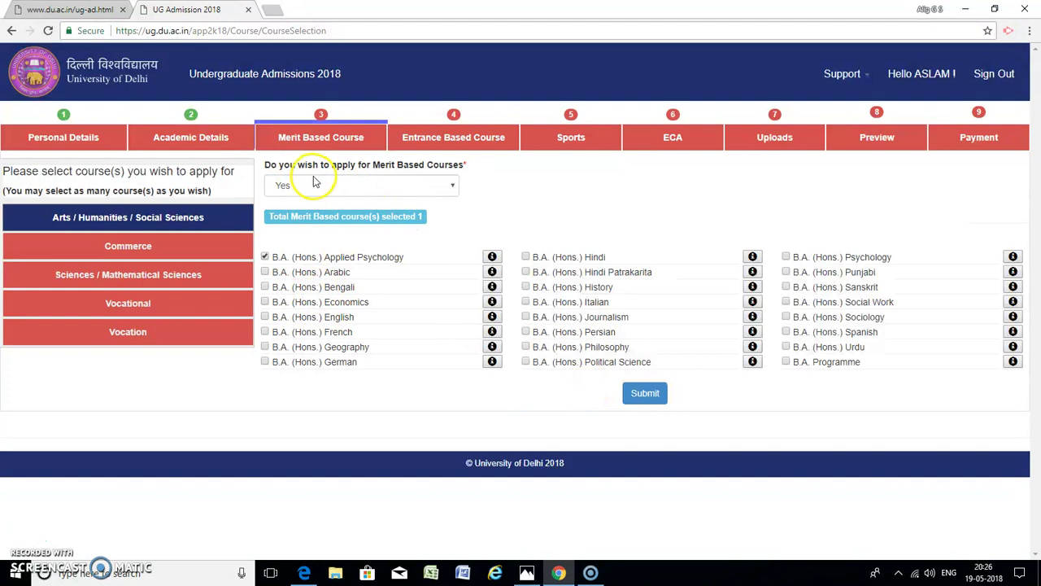
click(454, 187)
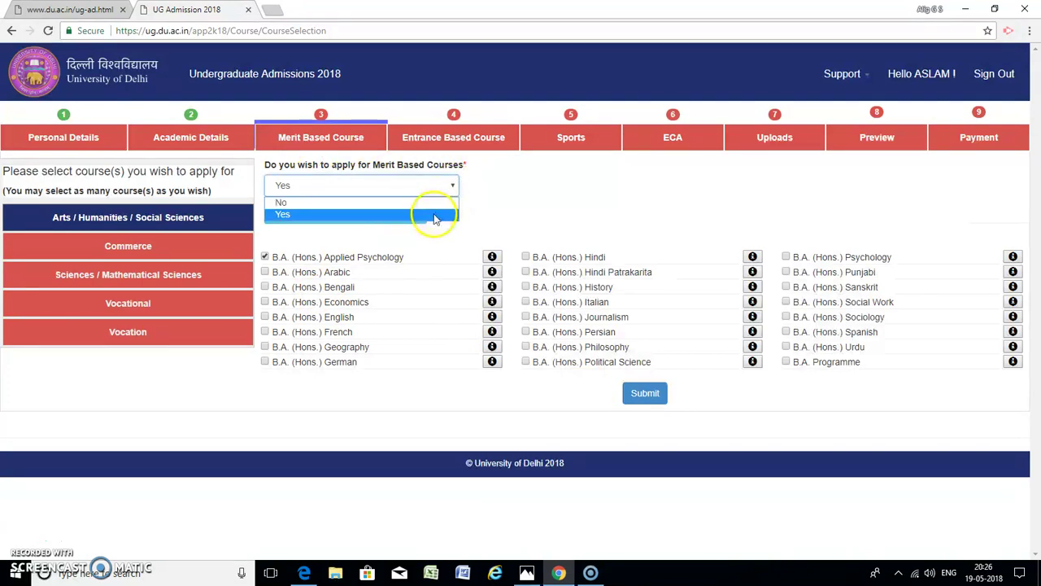
click(434, 215)
click(645, 397)
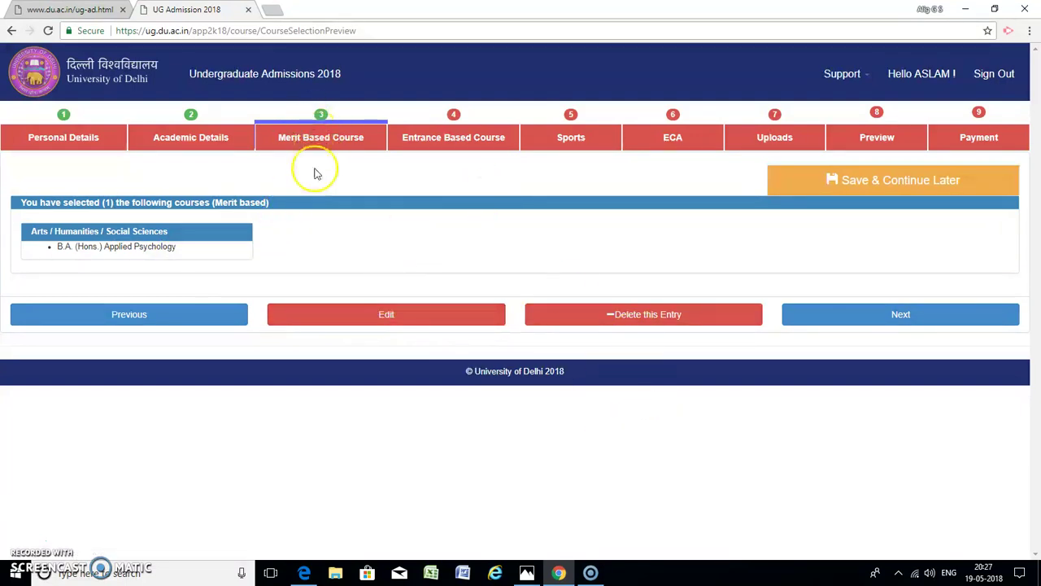
Submit No for Entrance Based Courses and continue past its preview to Sports Quota.
click(909, 316)
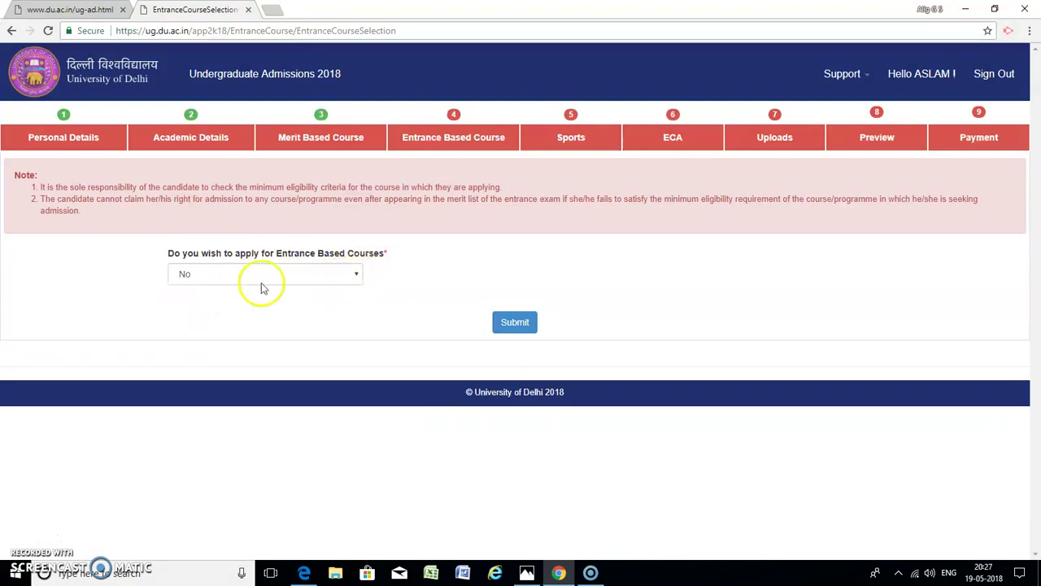
click(513, 325)
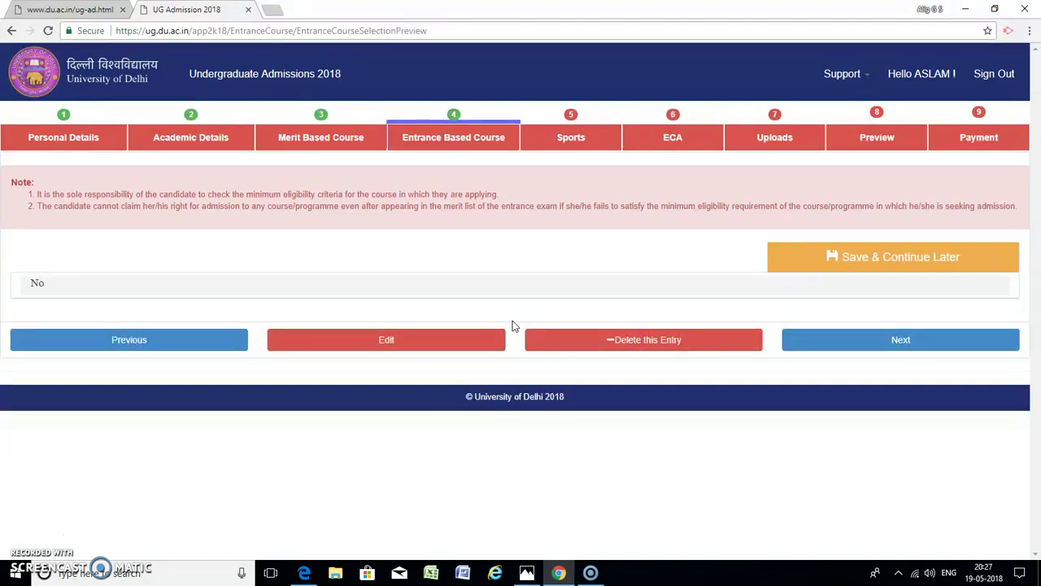
click(900, 341)
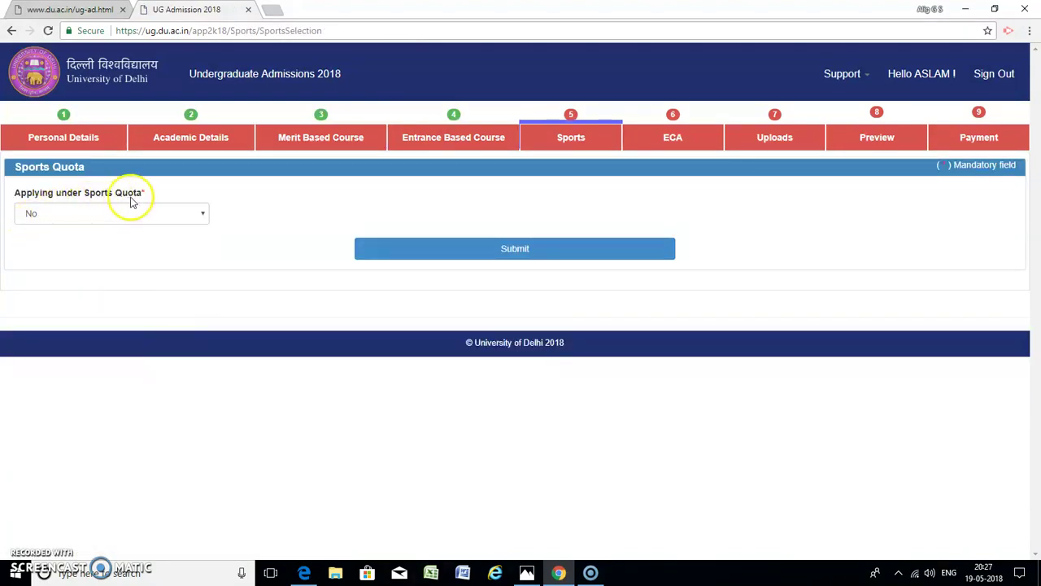
Keep the sports quota answer at No and submit it.
click(205, 215)
click(204, 213)
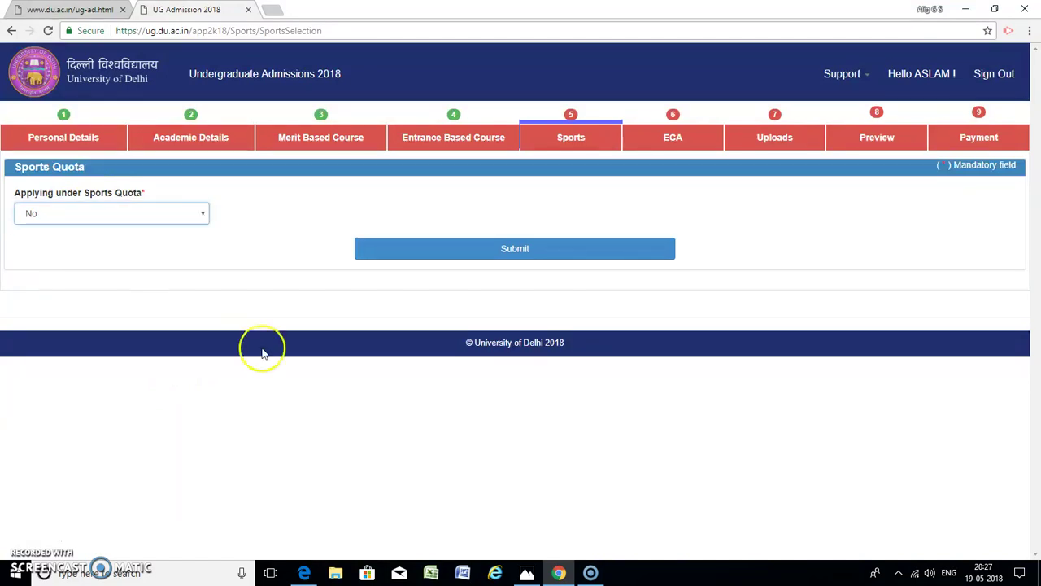
click(514, 252)
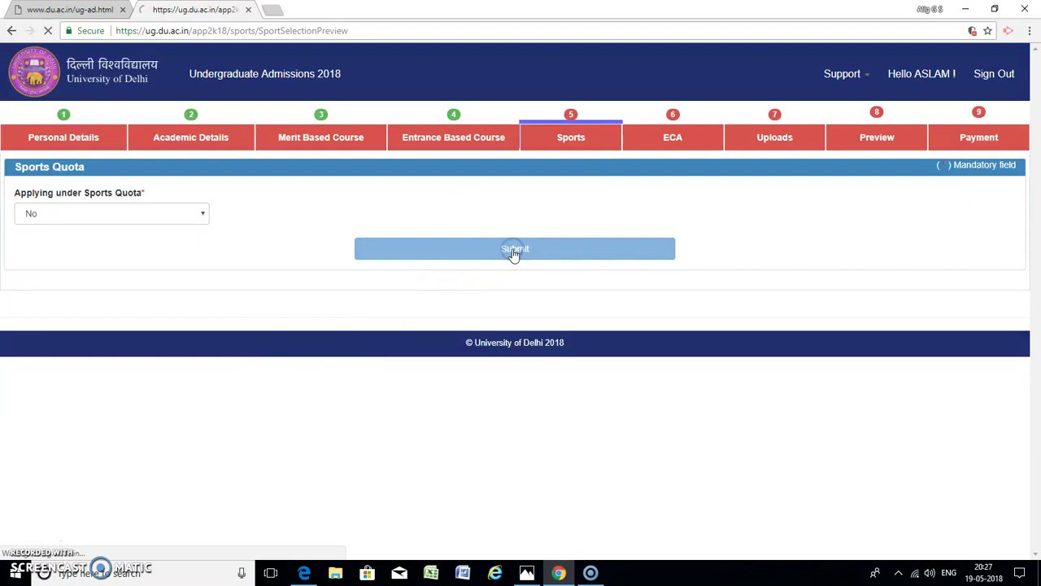
click(505, 259)
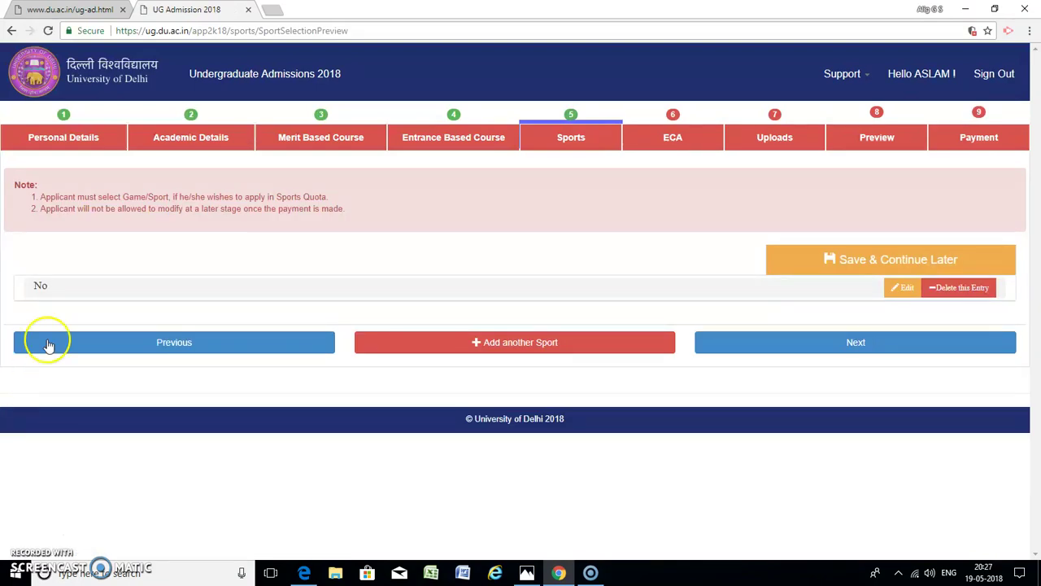
Submit No for the ECA quota and continue to the Uploads step.
click(860, 342)
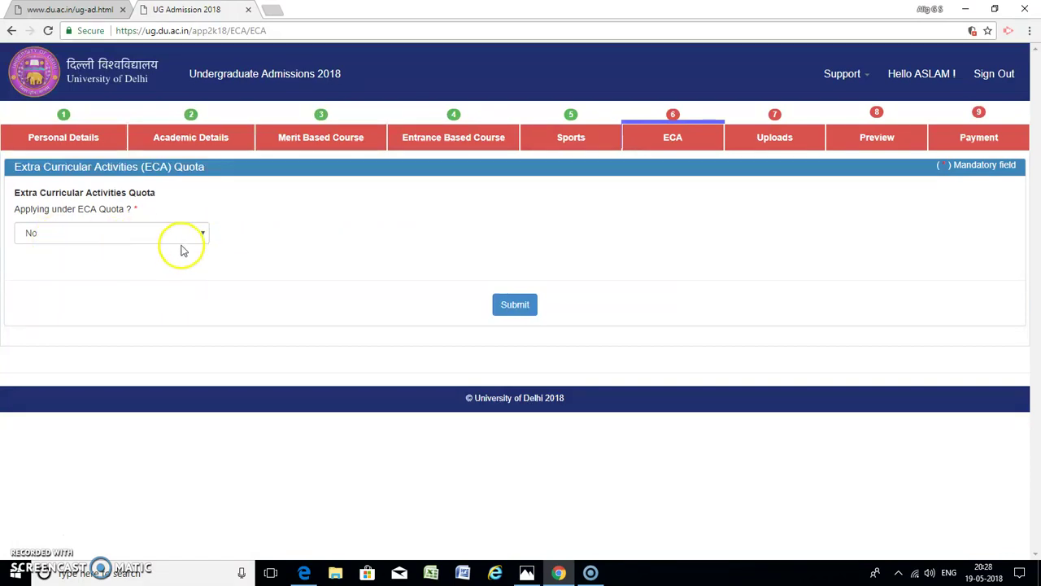
click(511, 308)
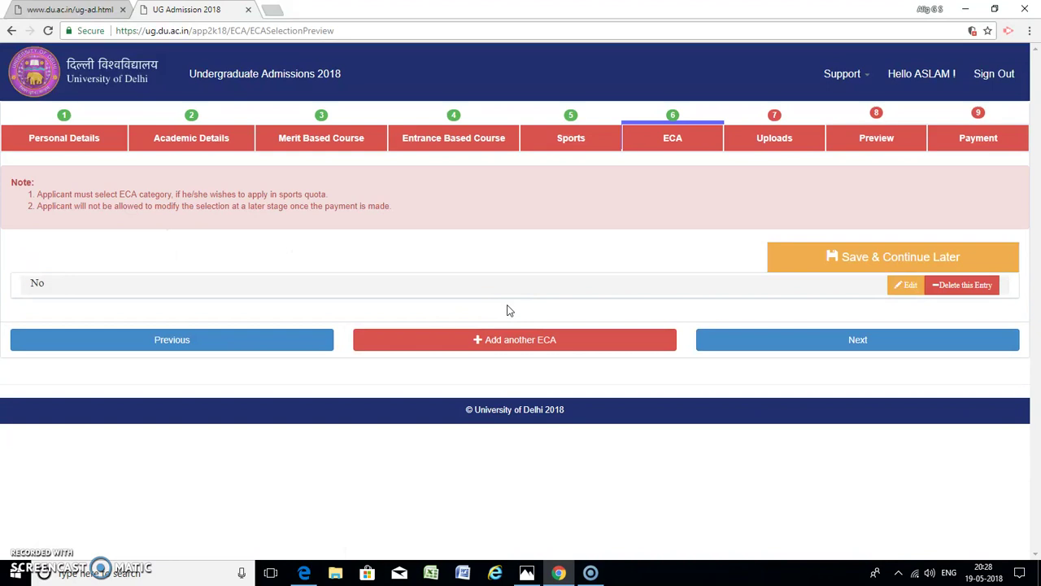
click(859, 345)
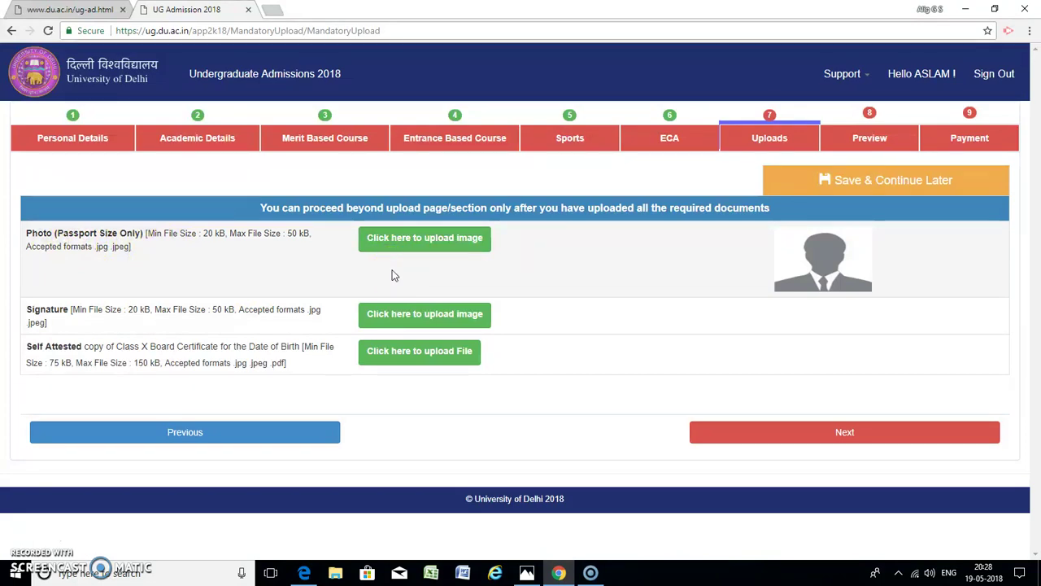
Upload PHOTO 4 as the passport-size photo.
click(408, 247)
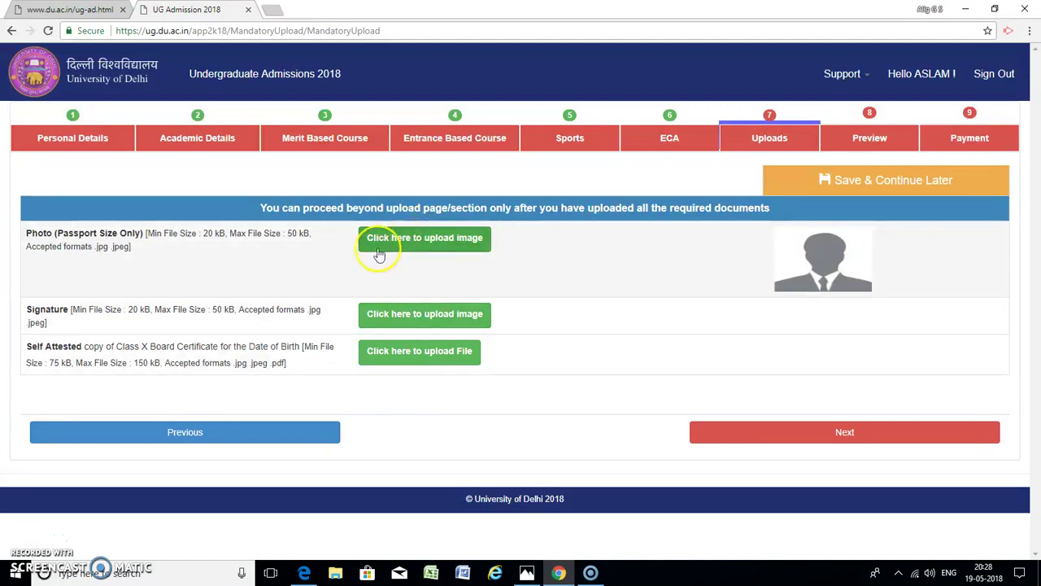
click(421, 244)
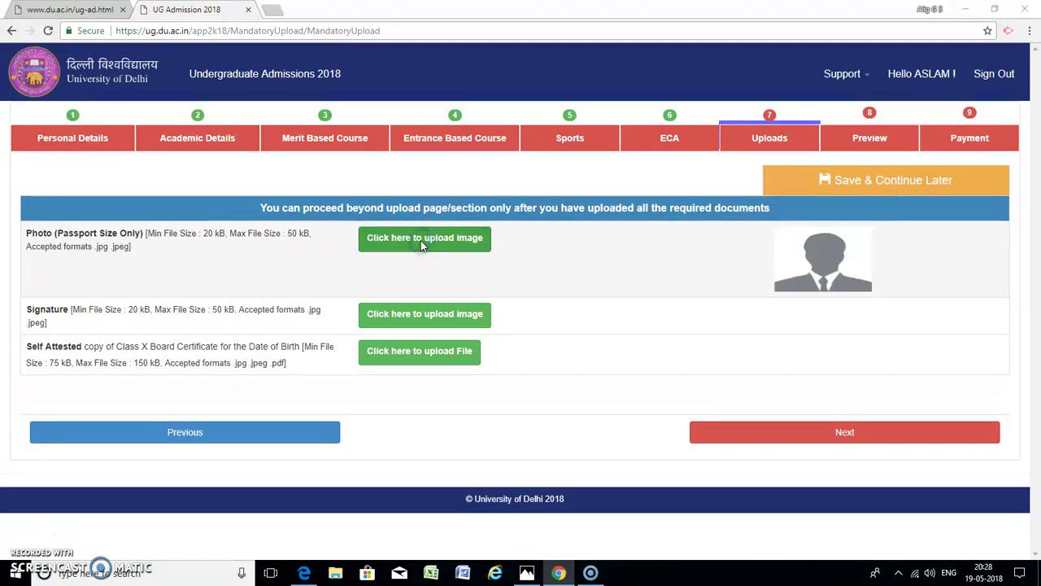
scroll(326, 161, down, 1)
scroll(326, 161, down, 1)
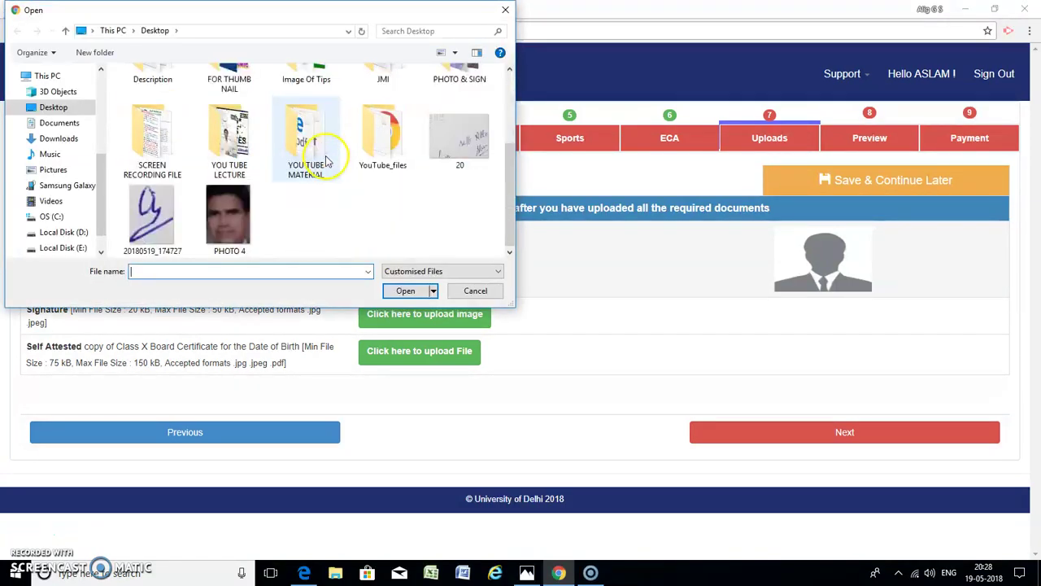
click(227, 218)
click(405, 291)
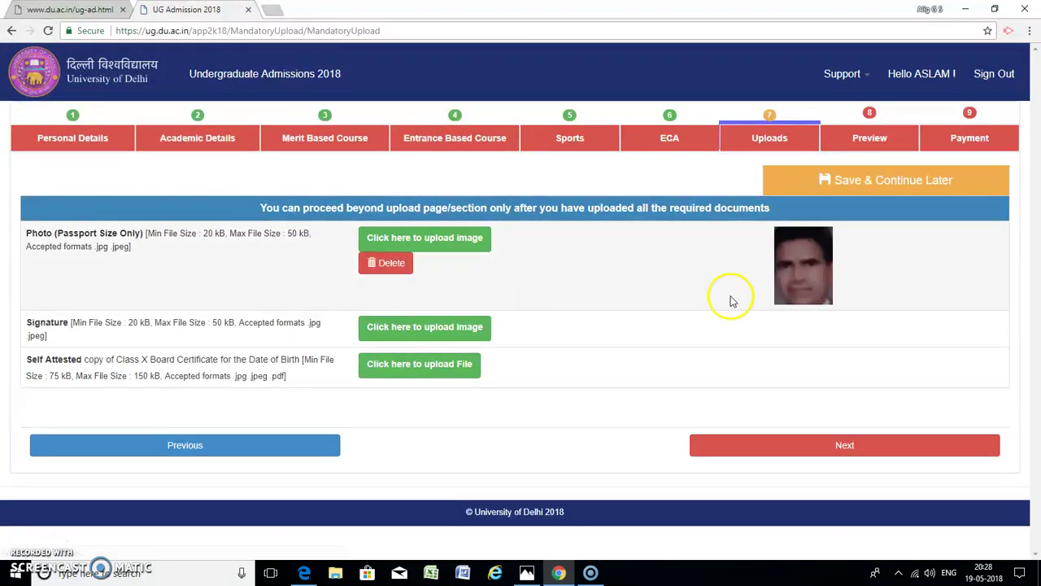
Upload 20180519_174727 as the signature image.
click(411, 327)
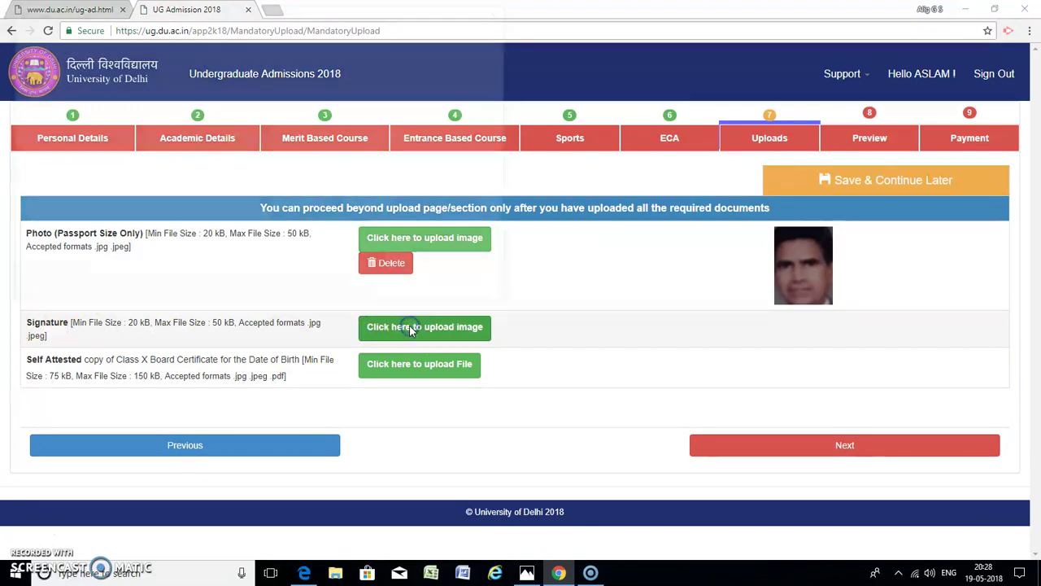
scroll(236, 173, down, 2)
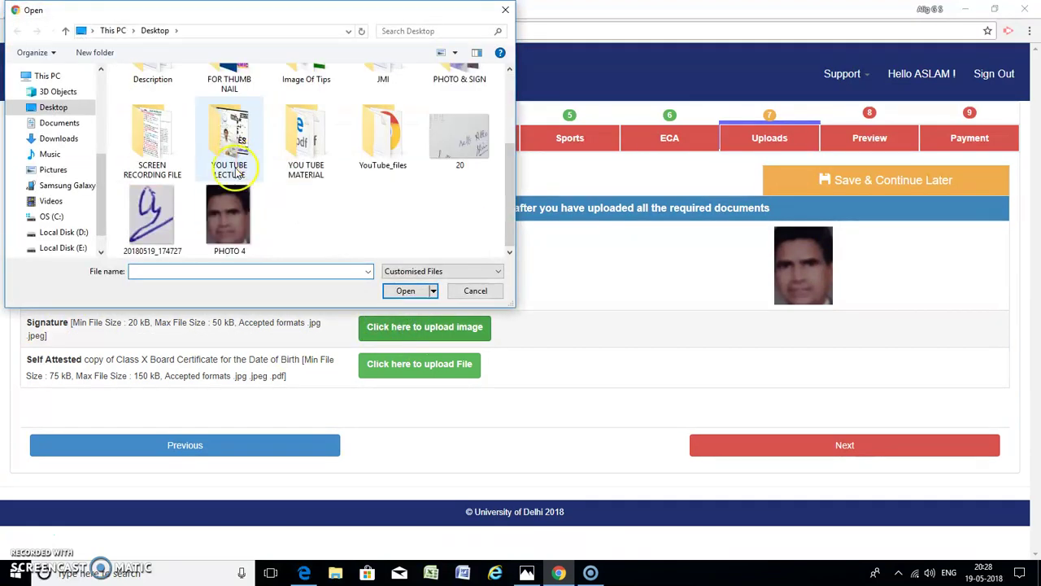
click(161, 221)
click(405, 293)
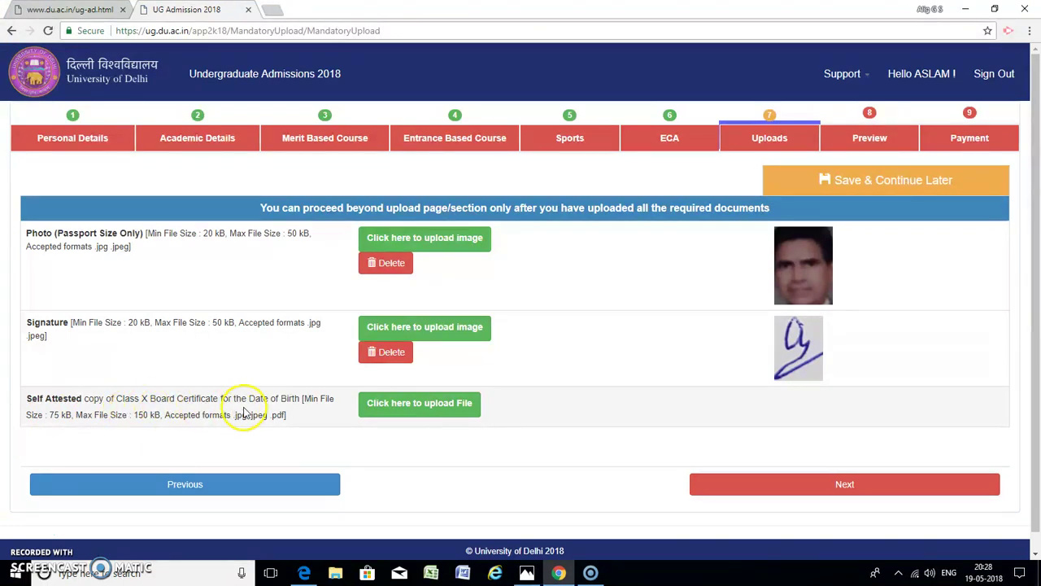
Upload file 20 as the Class X certificate.
click(420, 410)
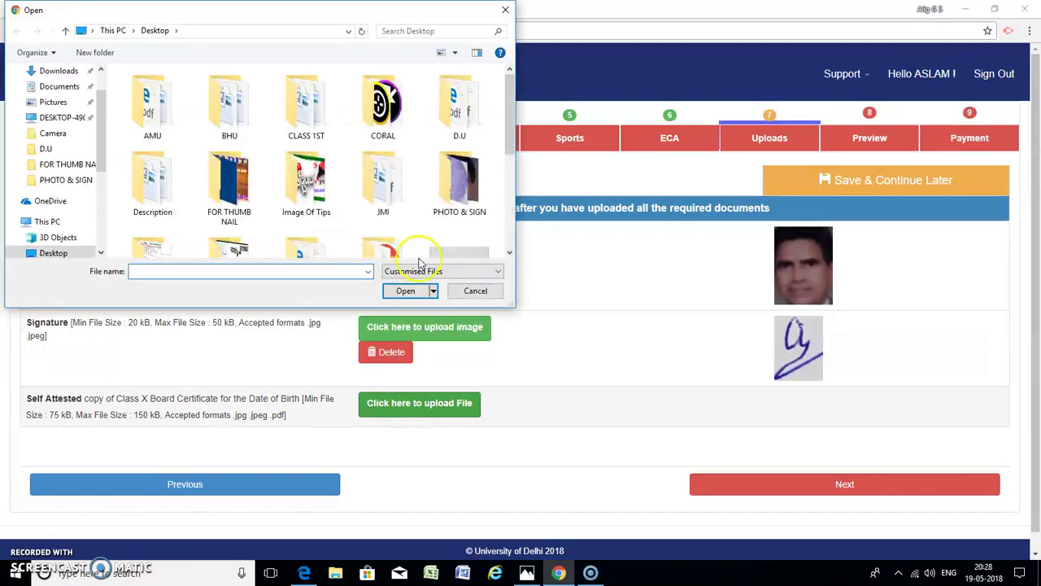
scroll(438, 124, down, 2)
click(444, 129)
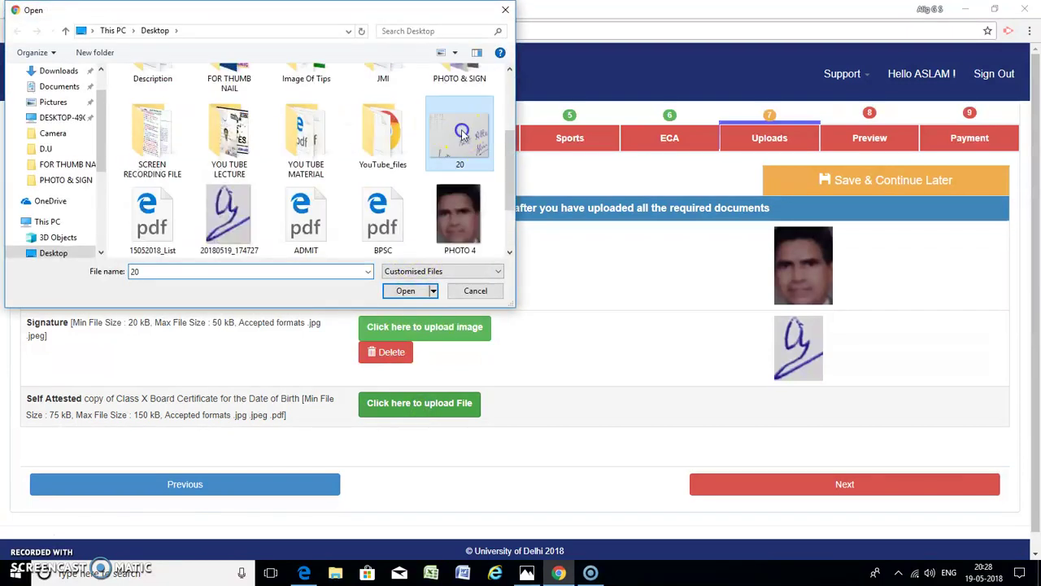
click(405, 291)
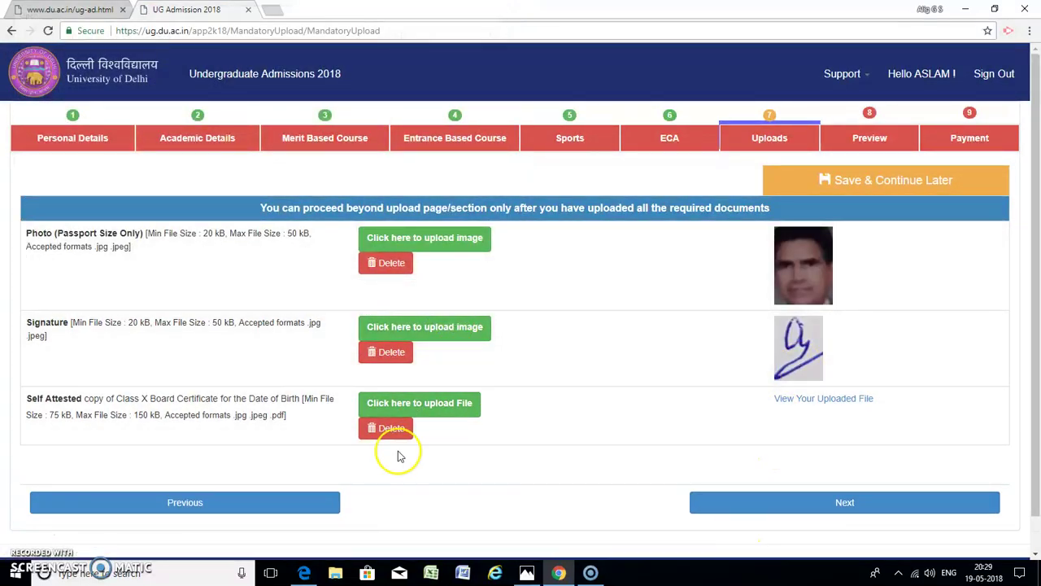
scroll(397, 453, down, 1)
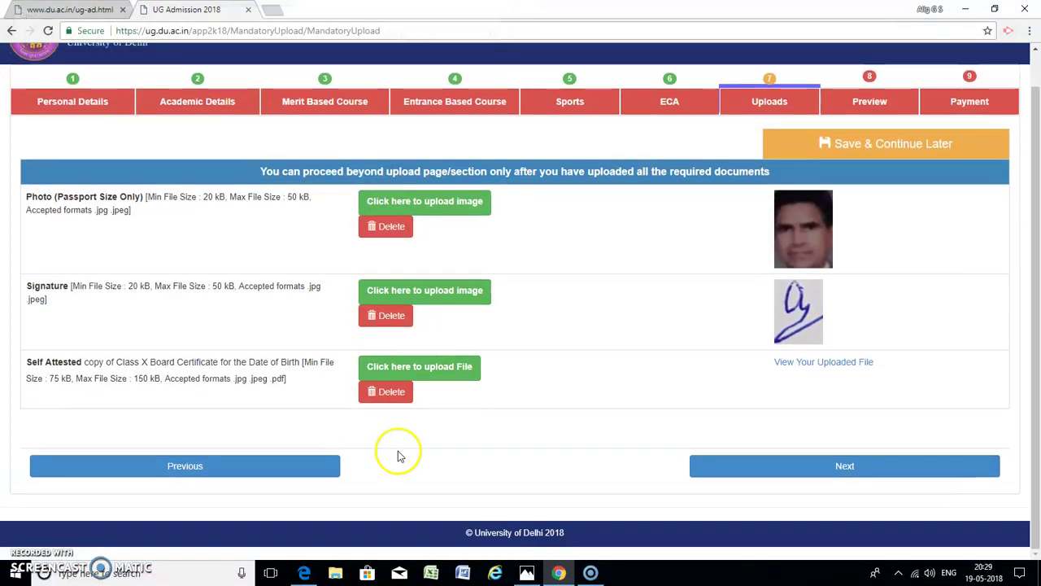
Review the application preview, tick Declaration by the Applicant, and proceed to the 150/- fee payment page.
click(840, 474)
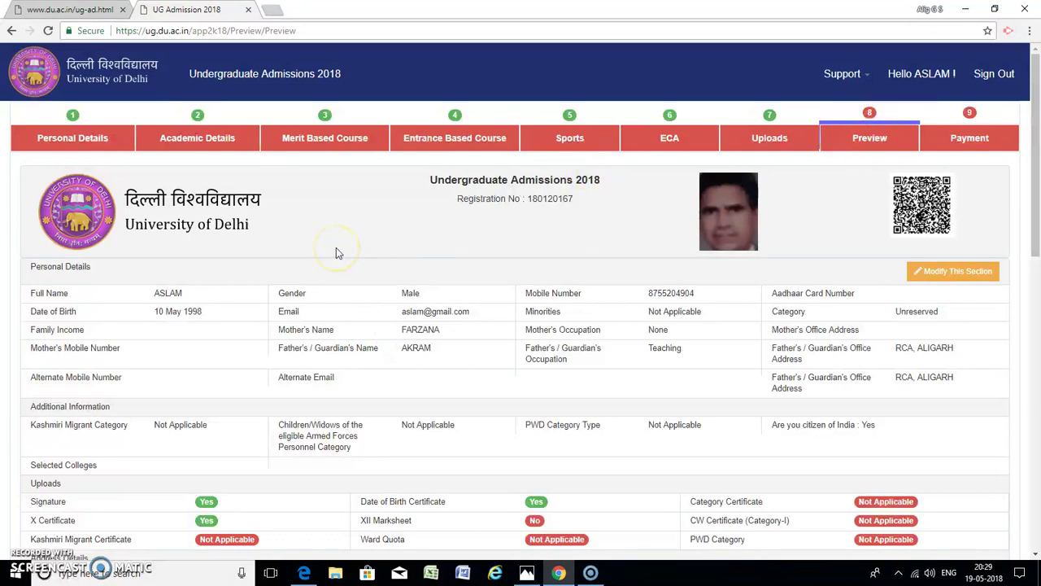
scroll(336, 248, down, 3)
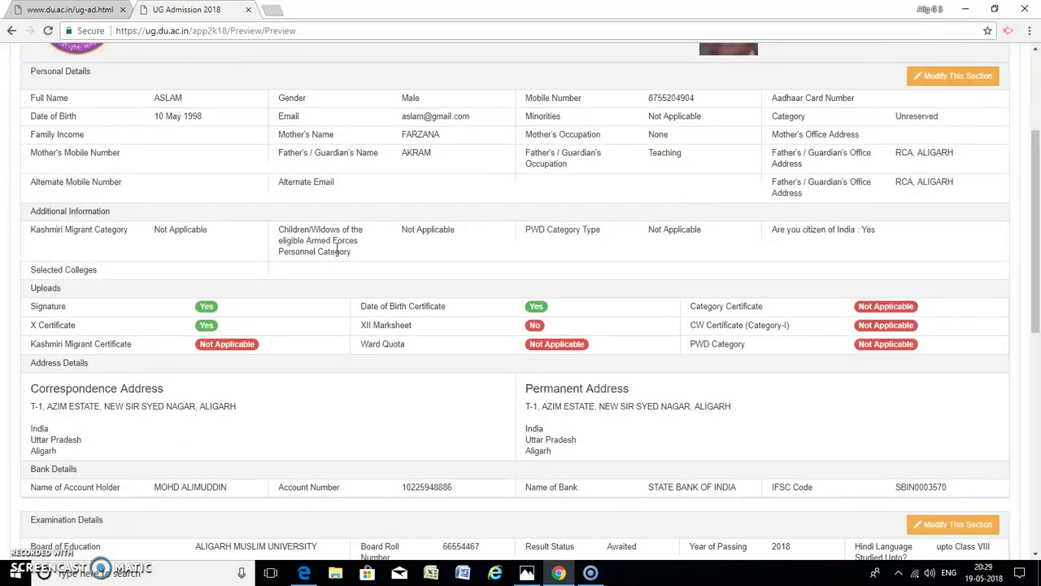
scroll(336, 250, down, 3)
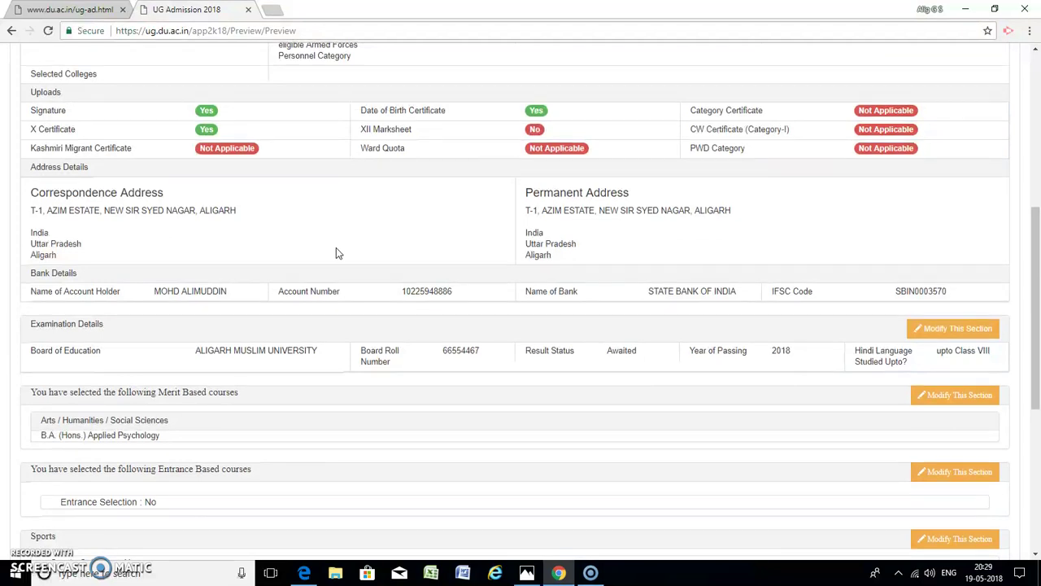
scroll(336, 251, down, 3)
scroll(337, 250, down, 3)
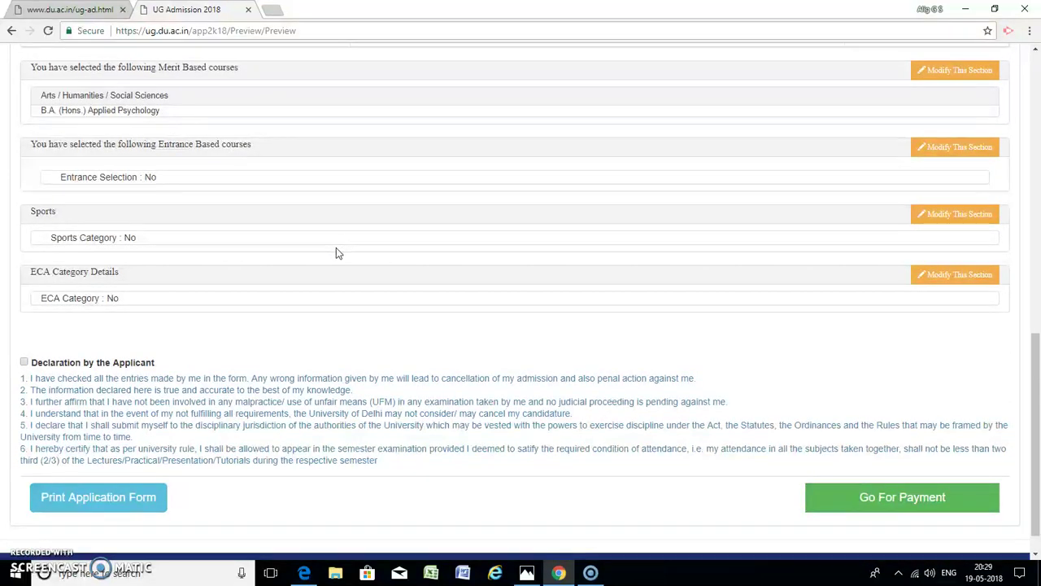
scroll(295, 195, up, 6)
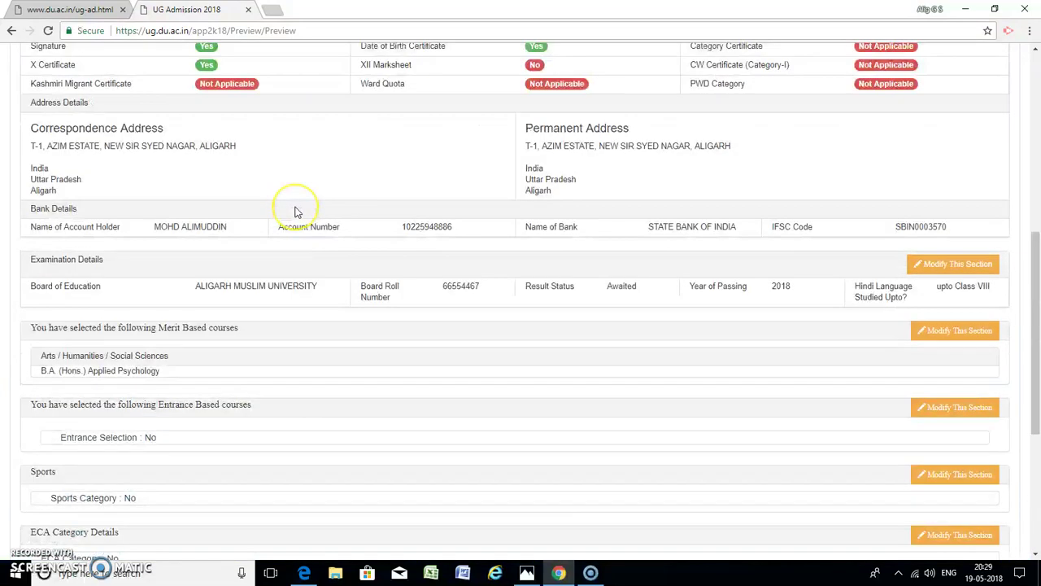
scroll(280, 277, up, 3)
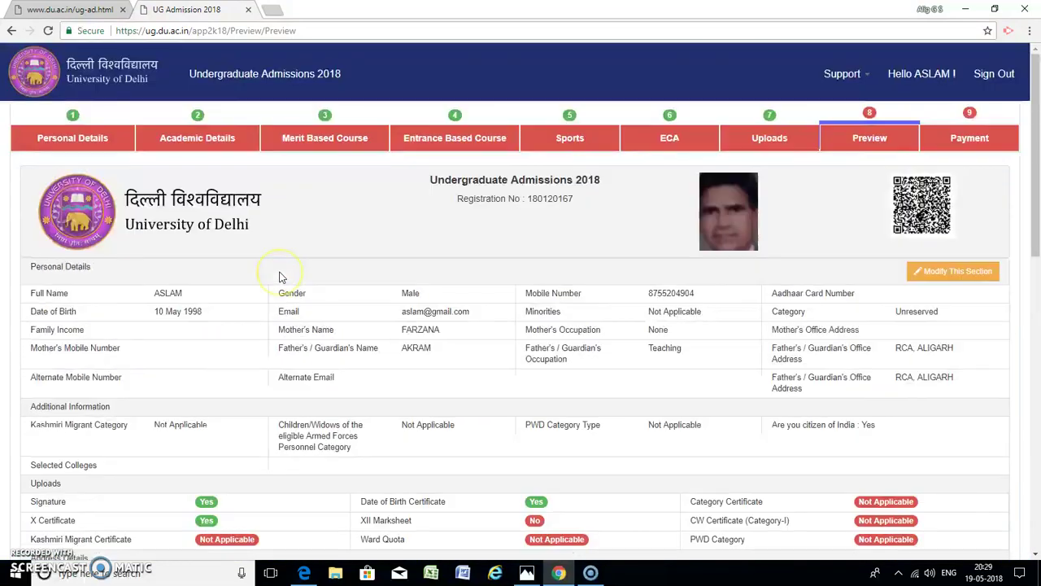
scroll(281, 277, down, 10)
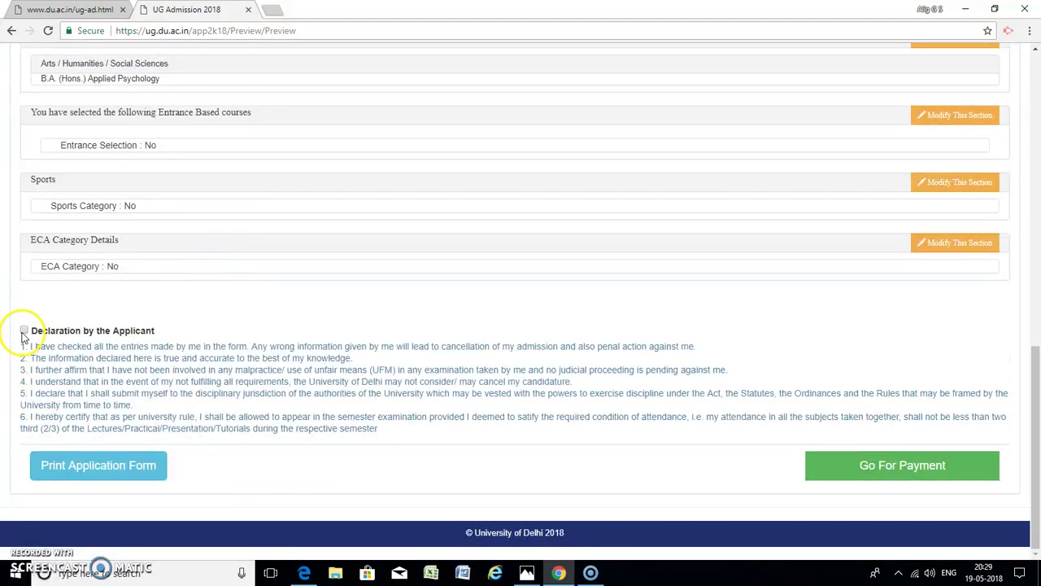
click(895, 470)
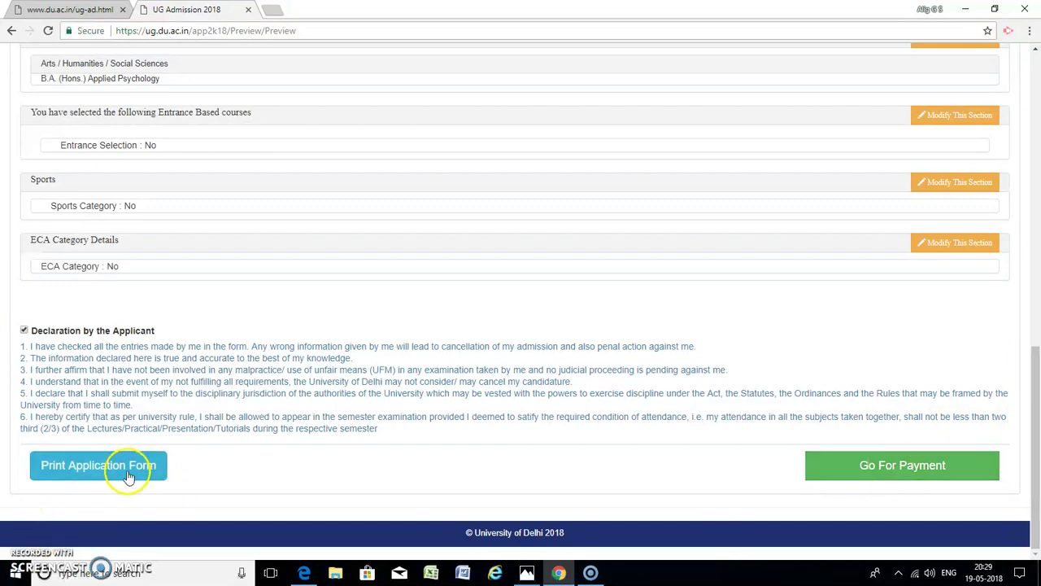
click(885, 475)
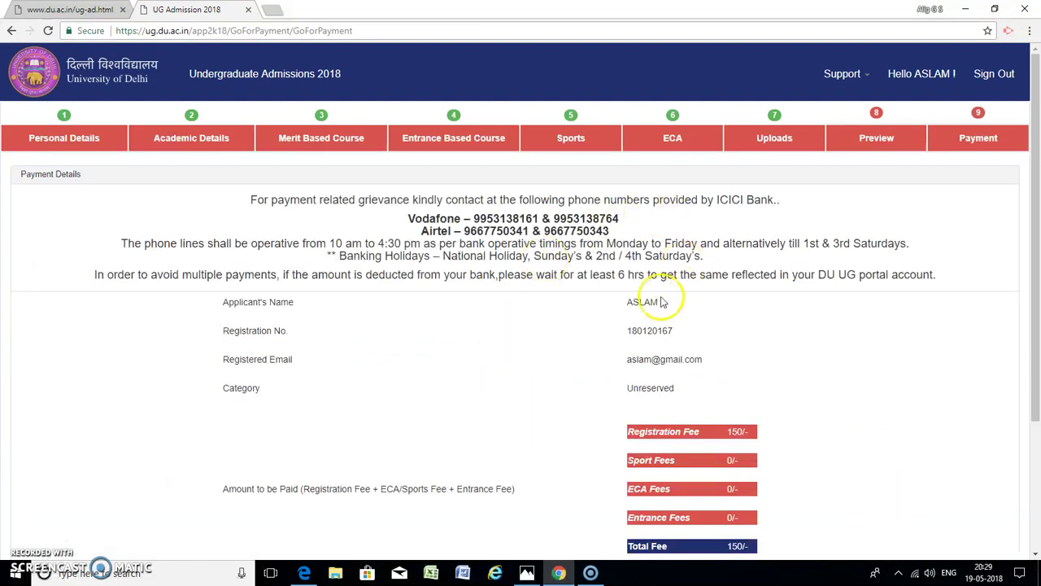
Choose Debit Card as the payment mode for the 150/- fee and submit it.
scroll(581, 443, down, 2)
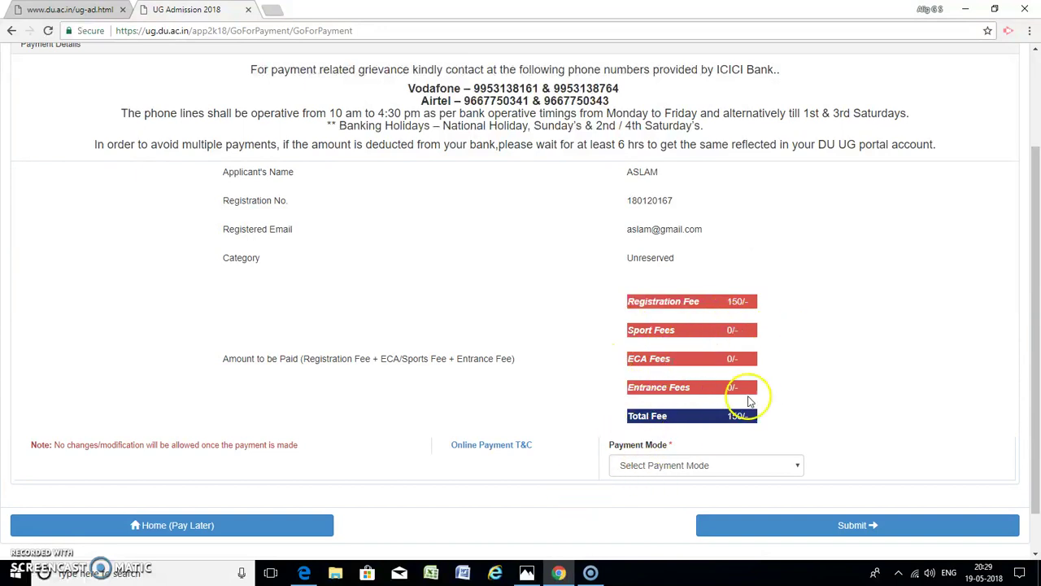
click(797, 466)
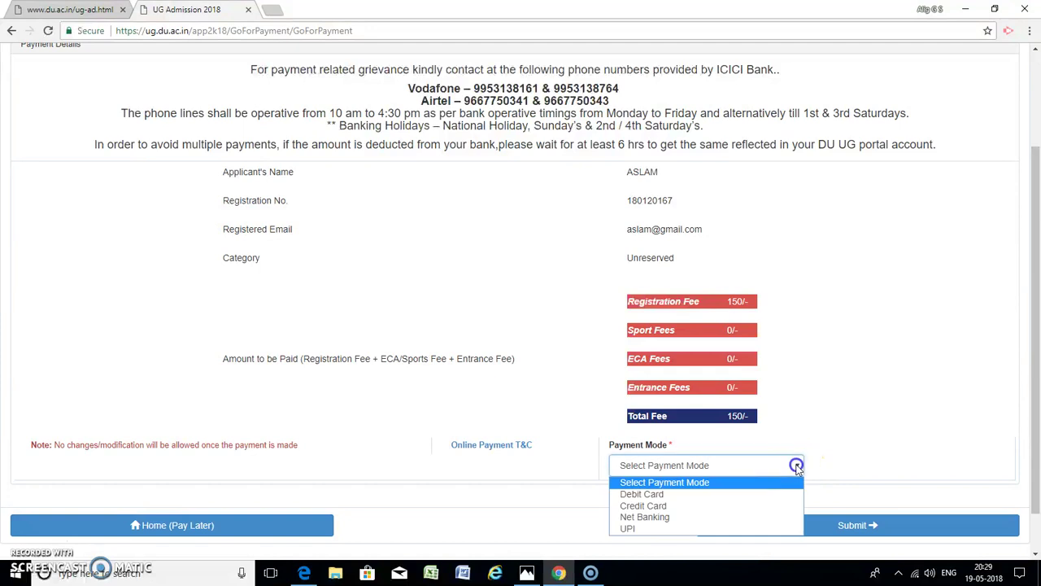
click(655, 495)
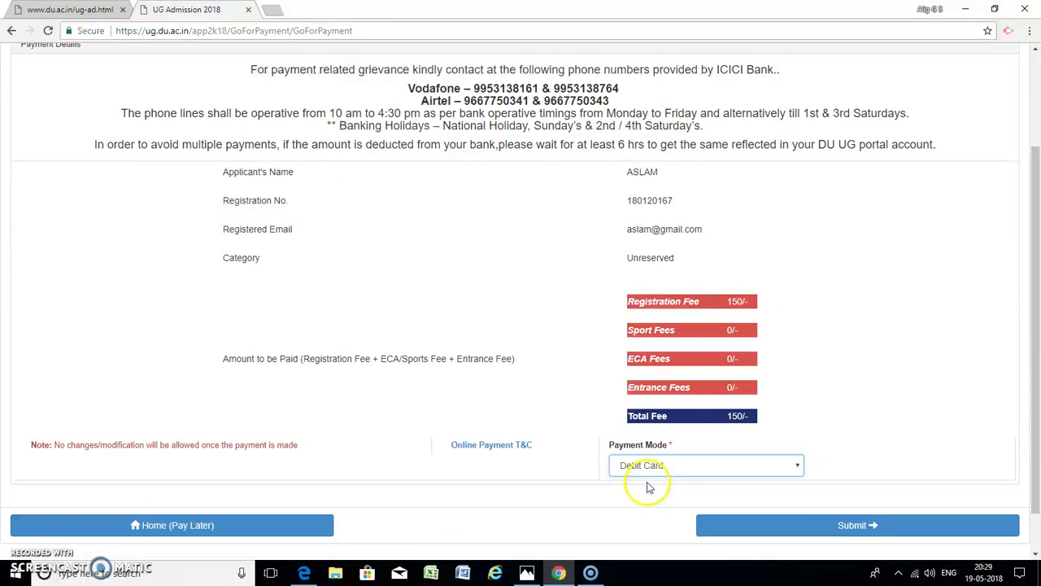
click(802, 530)
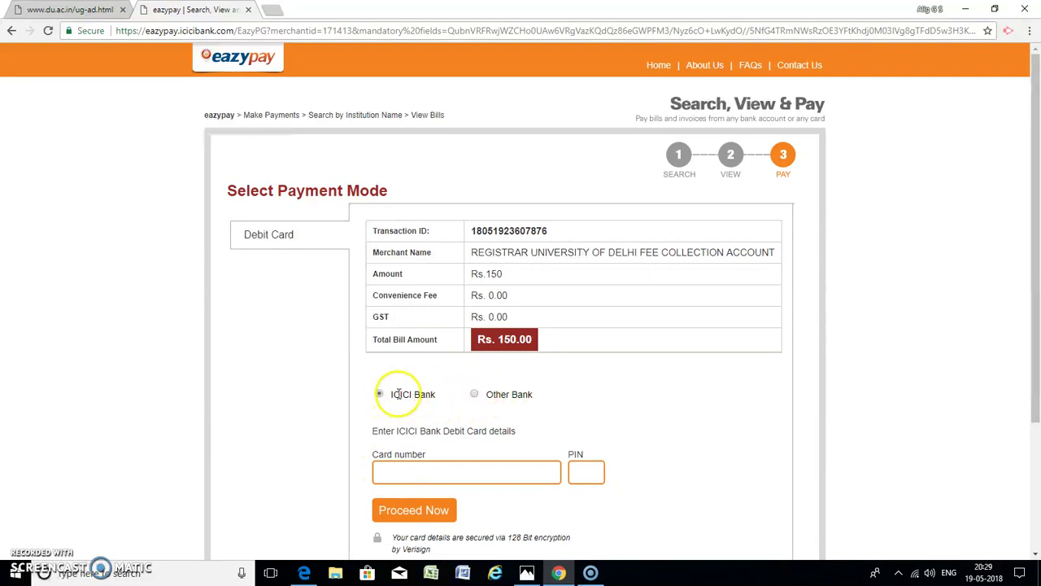
Pay Rs. 150.00 with an Other Bank card, selecting MasterCard as the payment method on Payeezy.
click(474, 394)
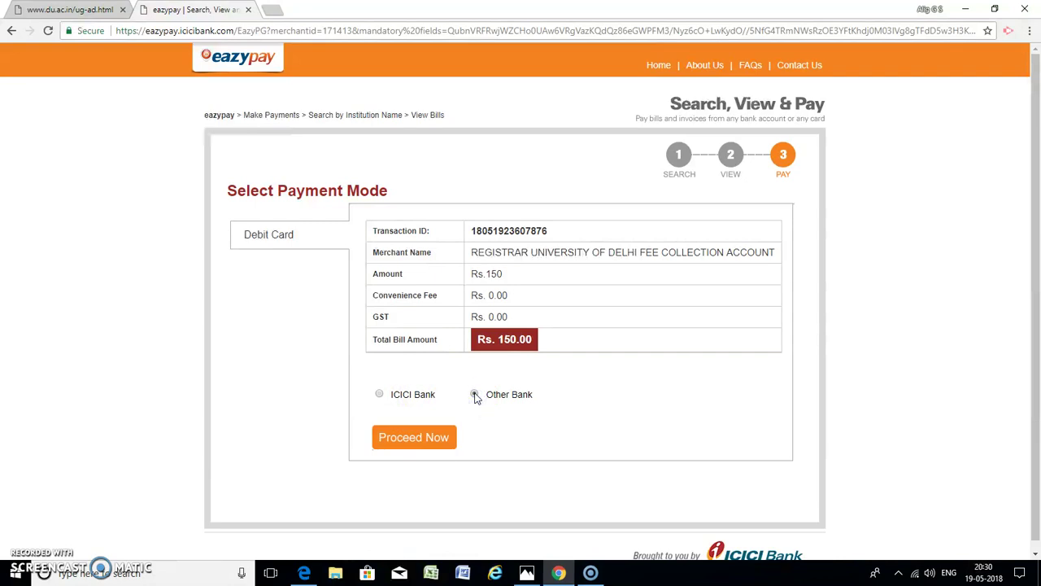
click(414, 440)
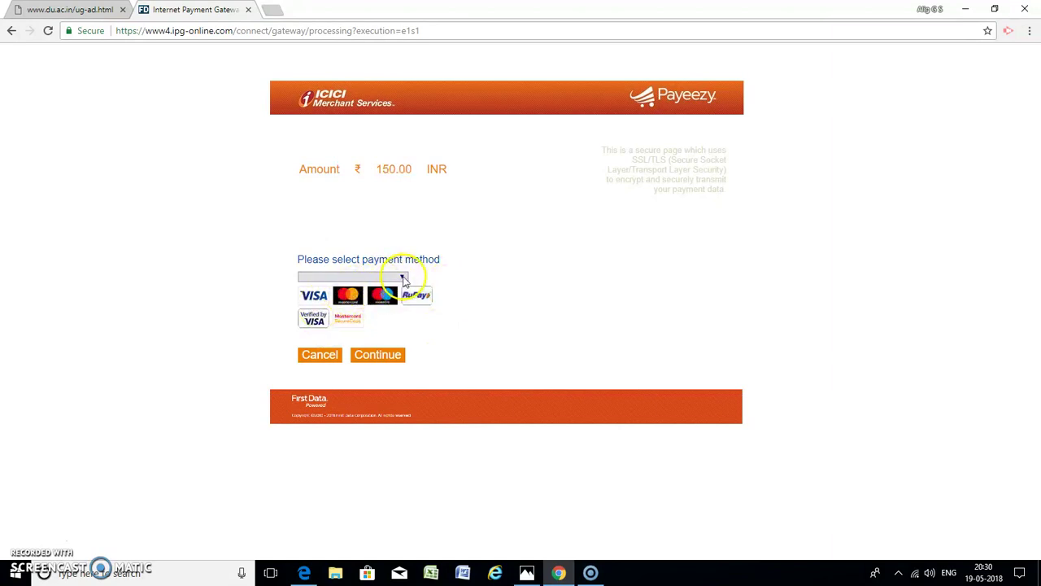
click(403, 278)
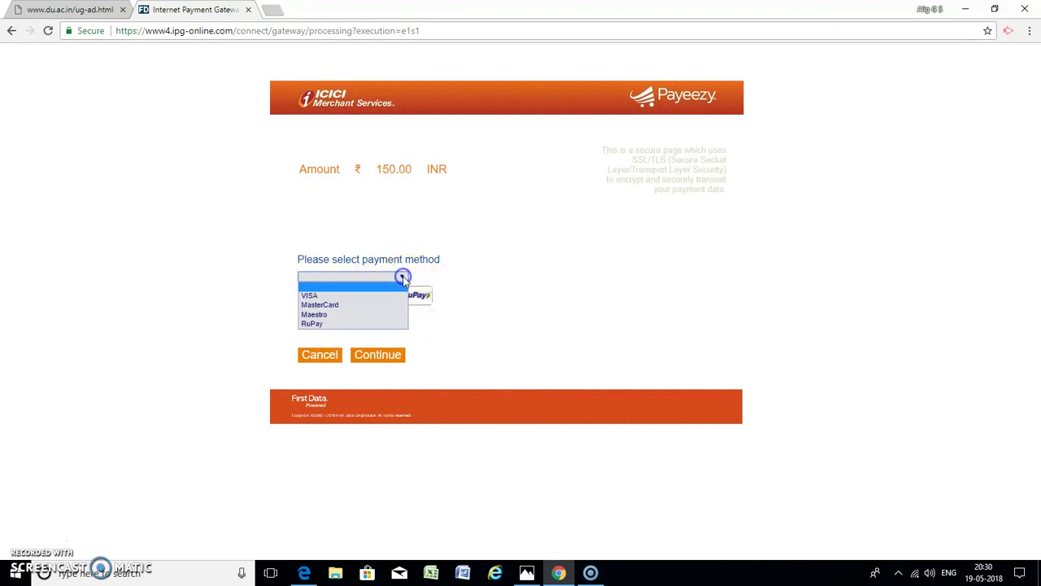
click(330, 304)
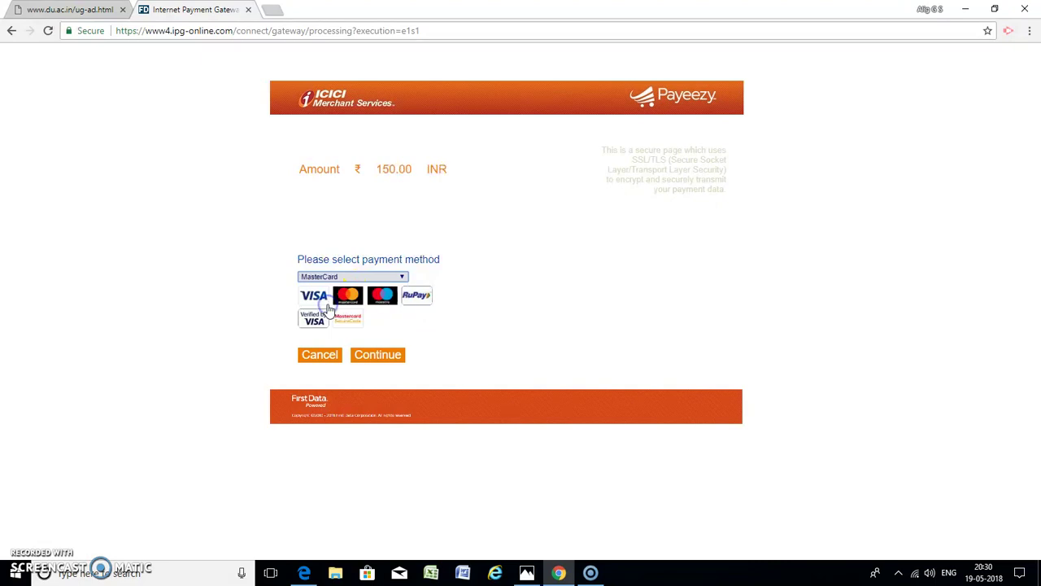
click(368, 360)
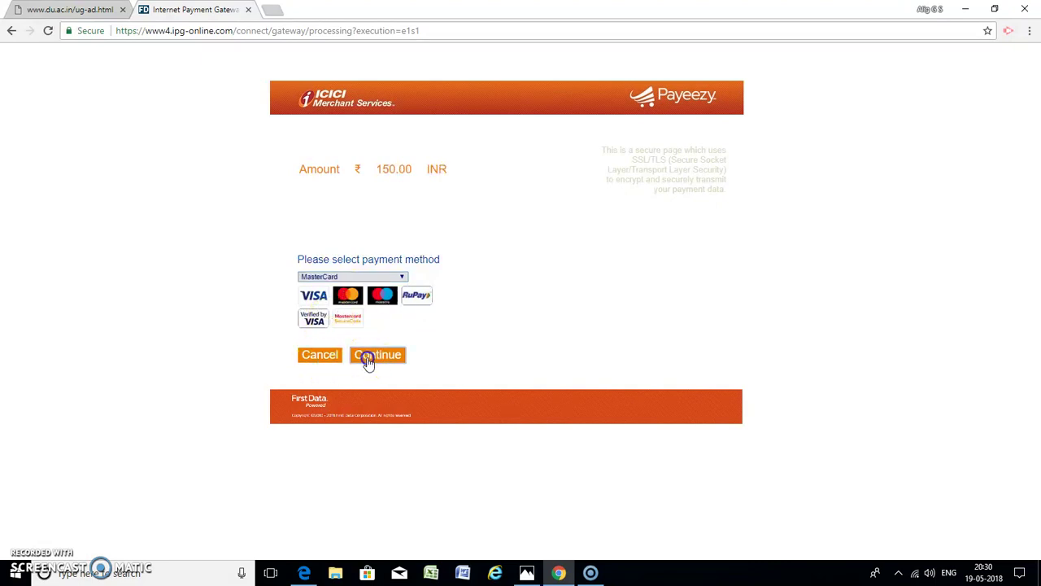